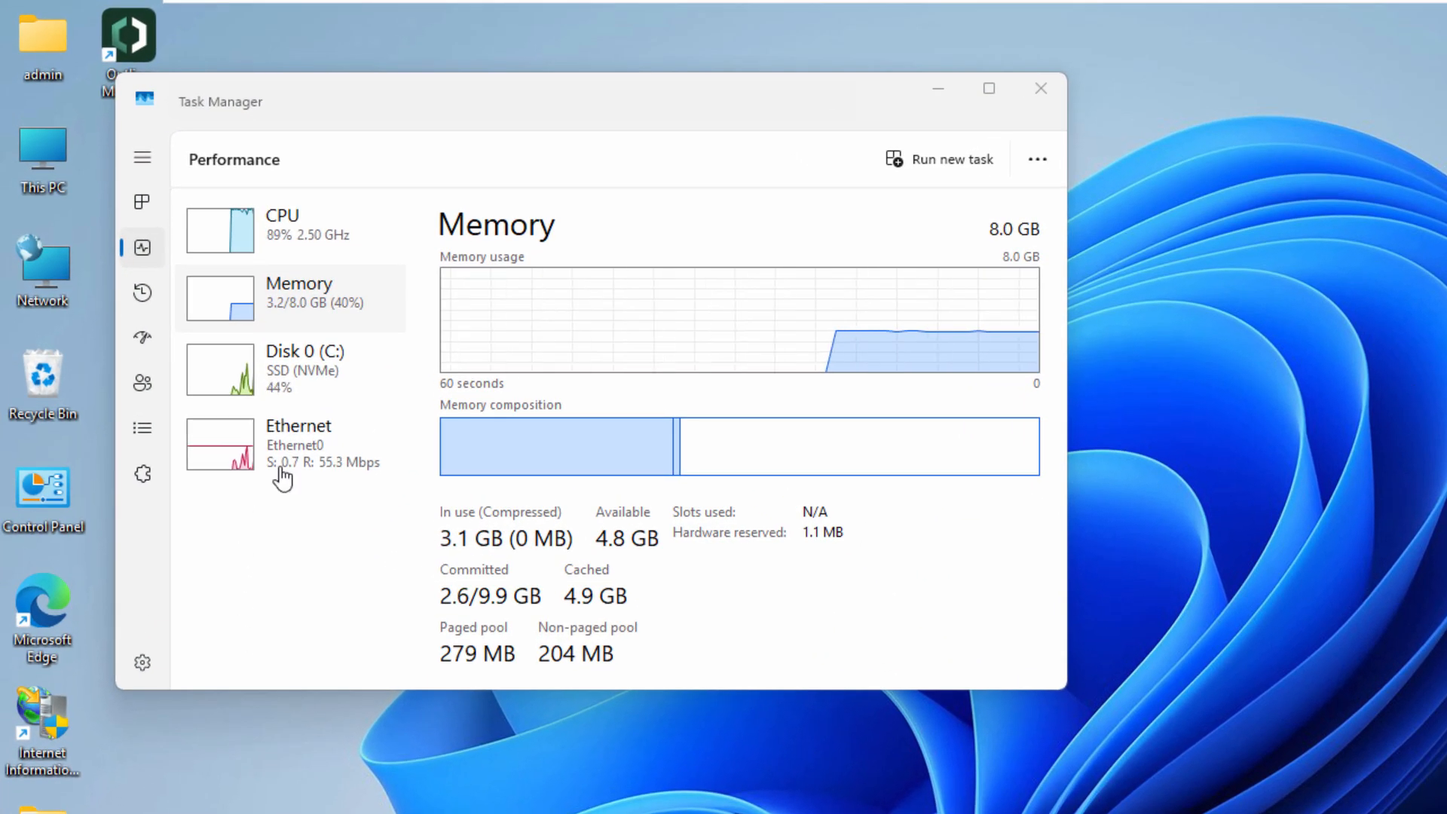
- Minimize Task Manager and open the Windows Update page in the Settings app
{"action": "left_click", "coordinate": [875, 572]}
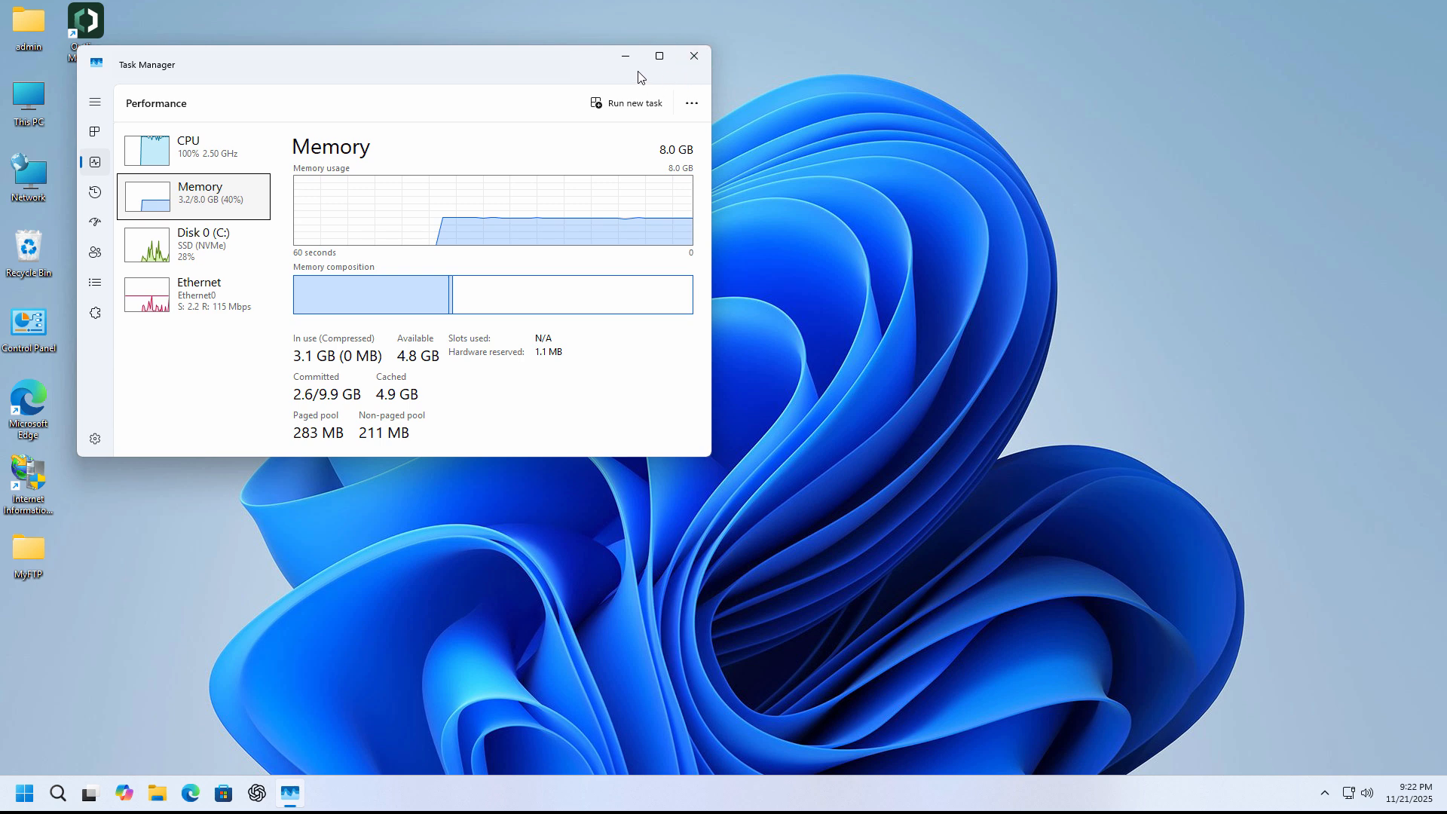
{"action": "left_click", "coordinate": [625, 57]}
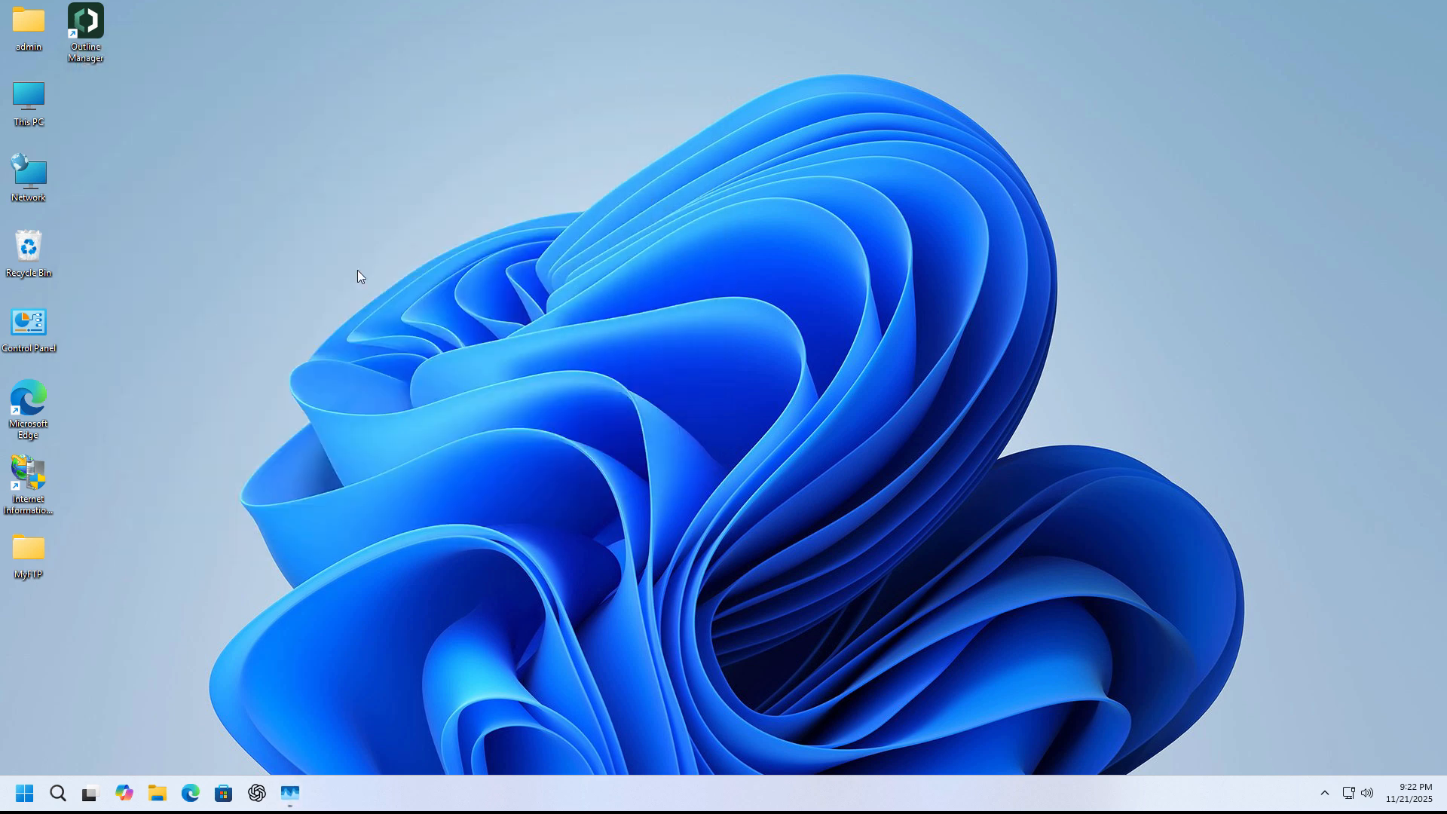
{"action": "left_click", "coordinate": [37, 796]}
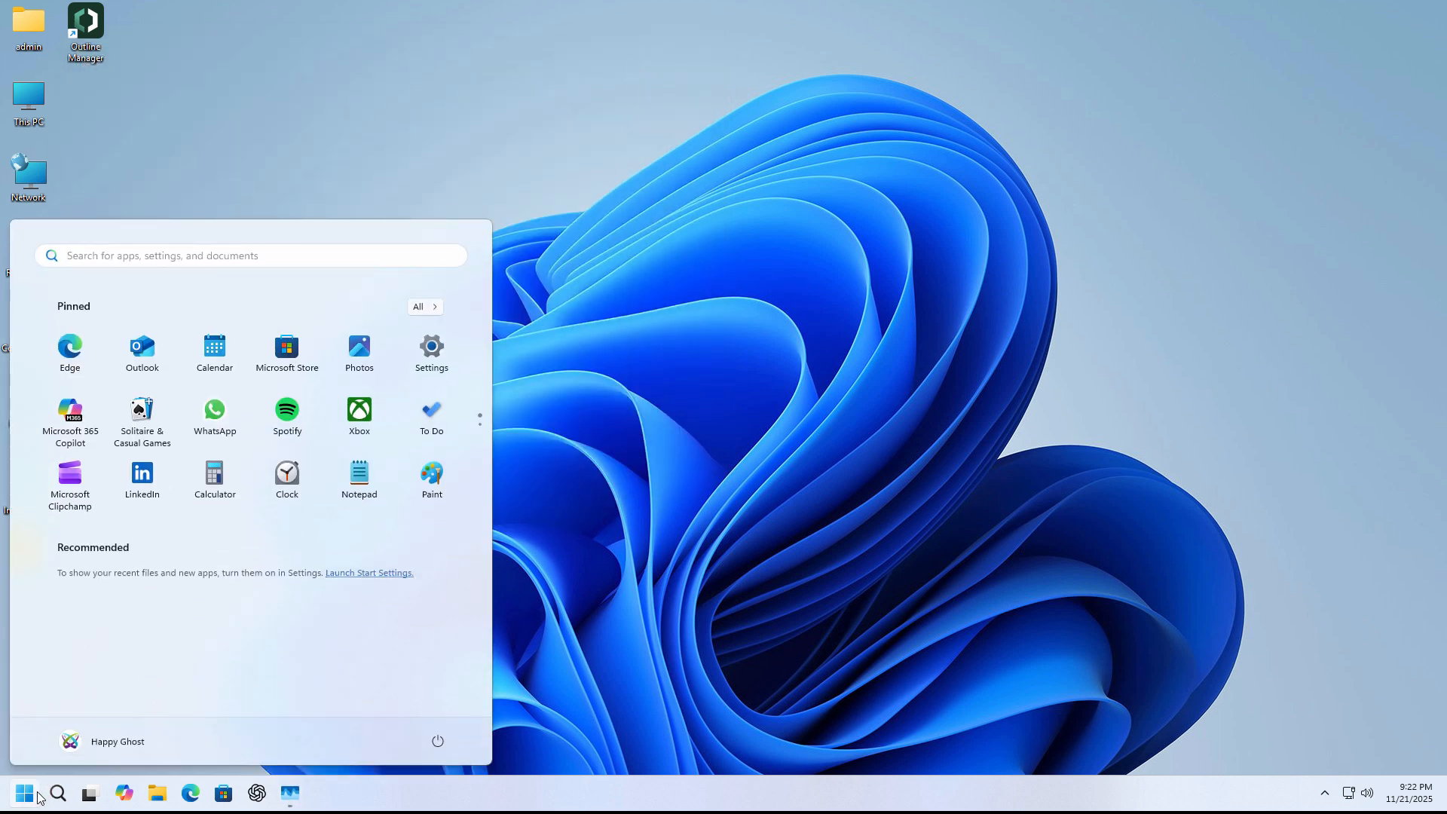
{"action": "left_click", "coordinate": [444, 366]}
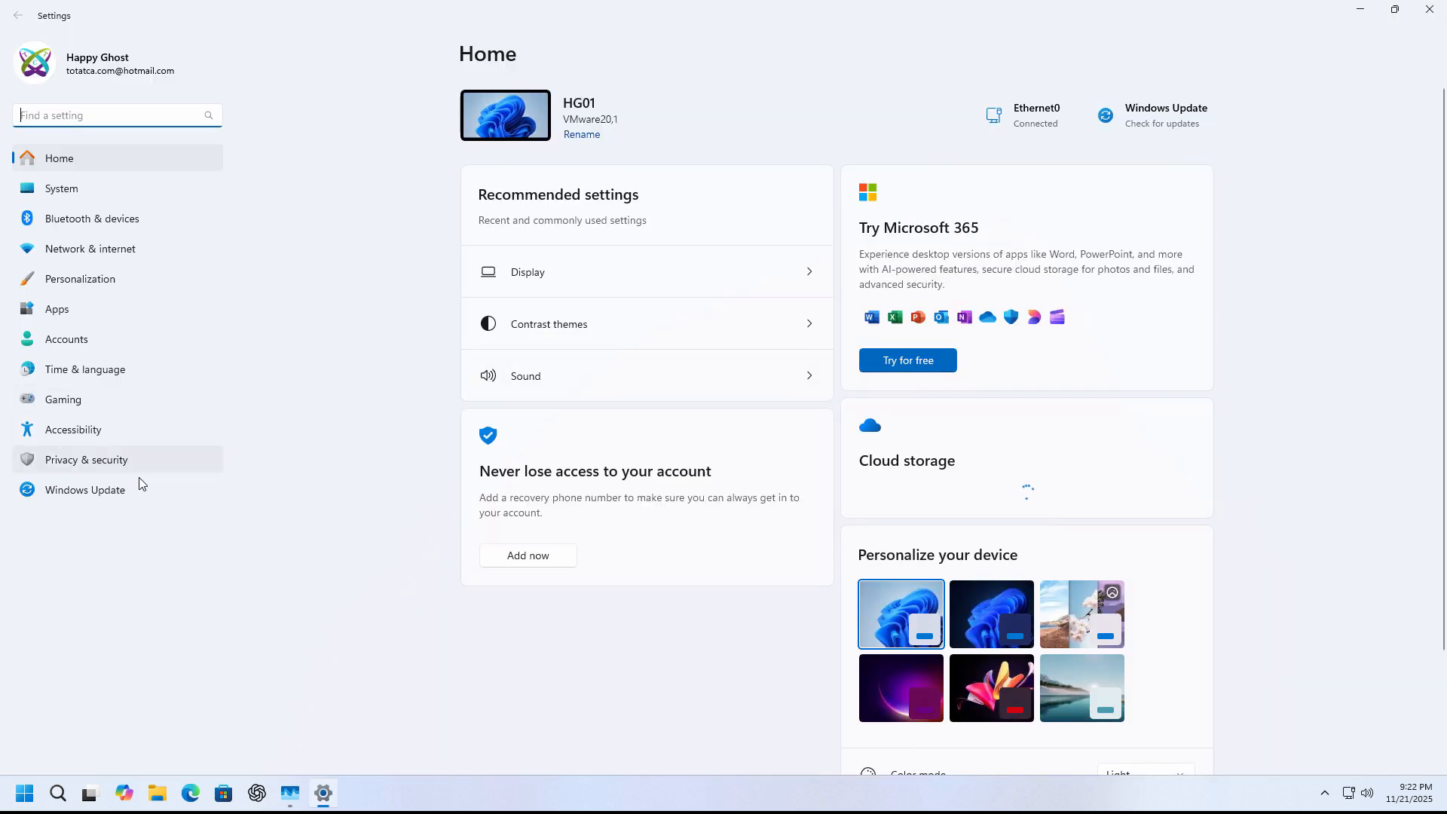
{"action": "left_click", "coordinate": [116, 495]}
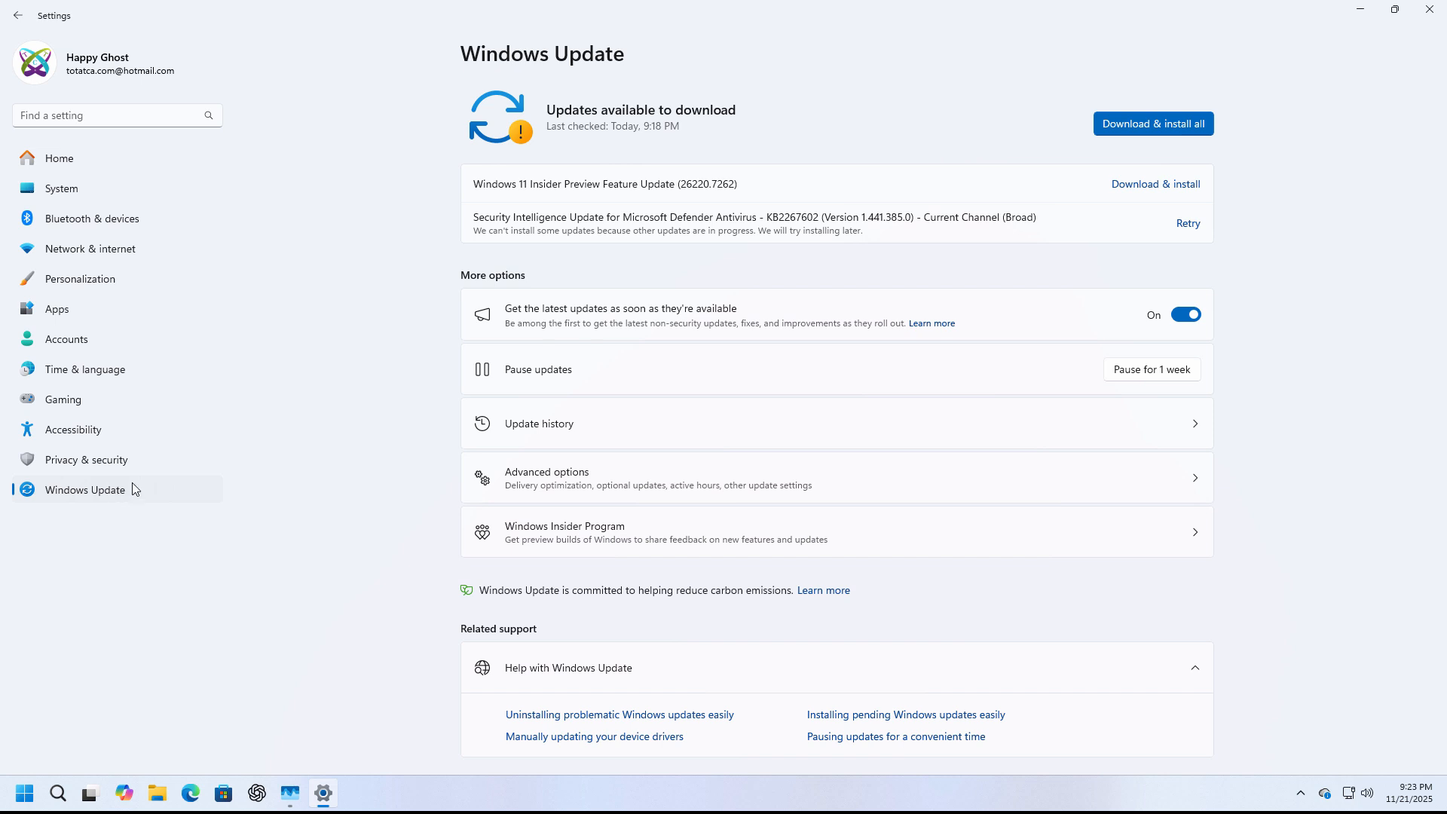
- Turn off "Allow downloads from other devices" in the Delivery Optimization advanced options, and close Settings
{"action": "left_click", "coordinate": [849, 477]}
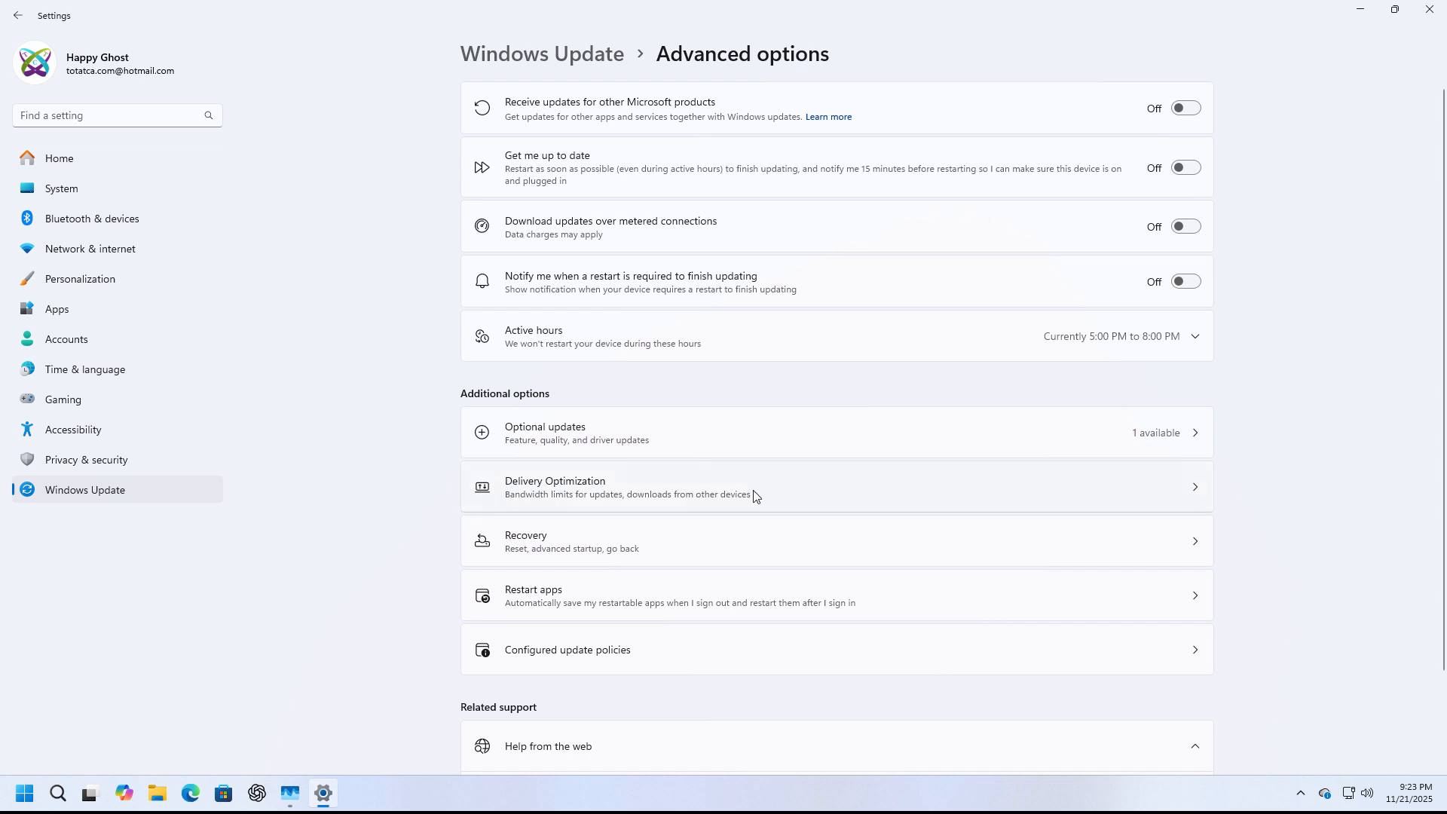
{"action": "left_click", "coordinate": [817, 491]}
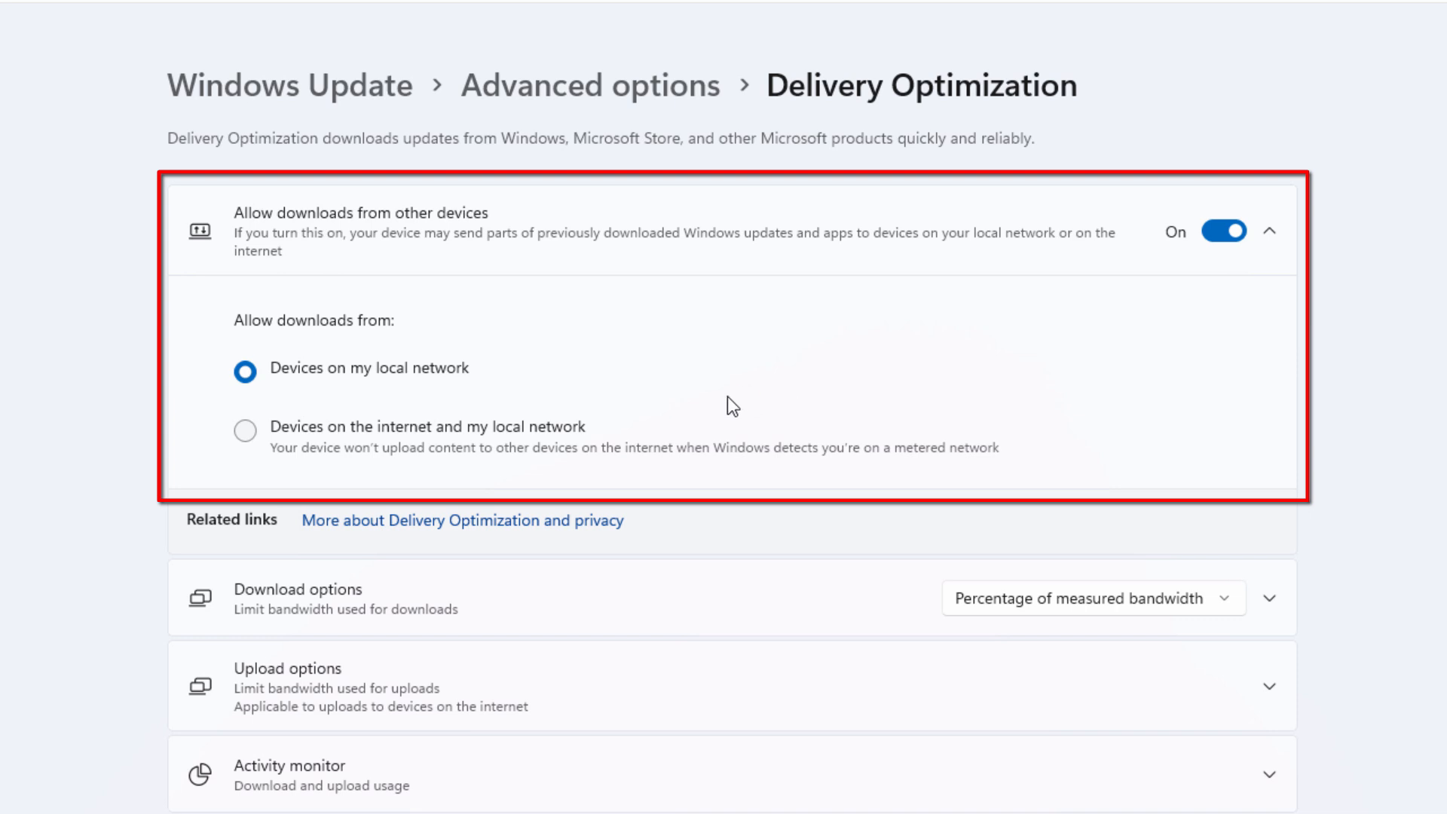
{"action": "left_click", "coordinate": [1211, 235]}
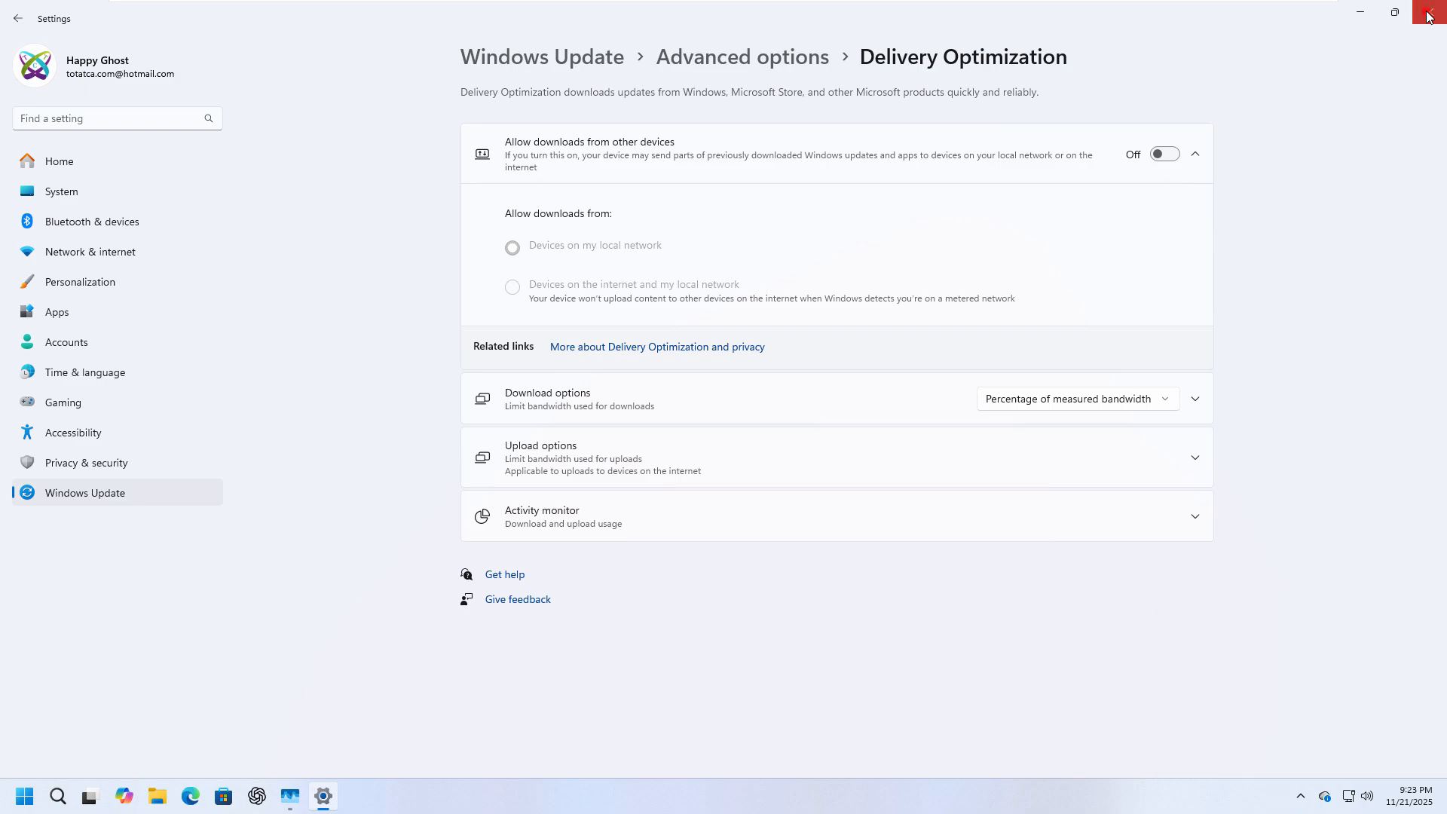
{"action": "left_click", "coordinate": [1428, 13]}
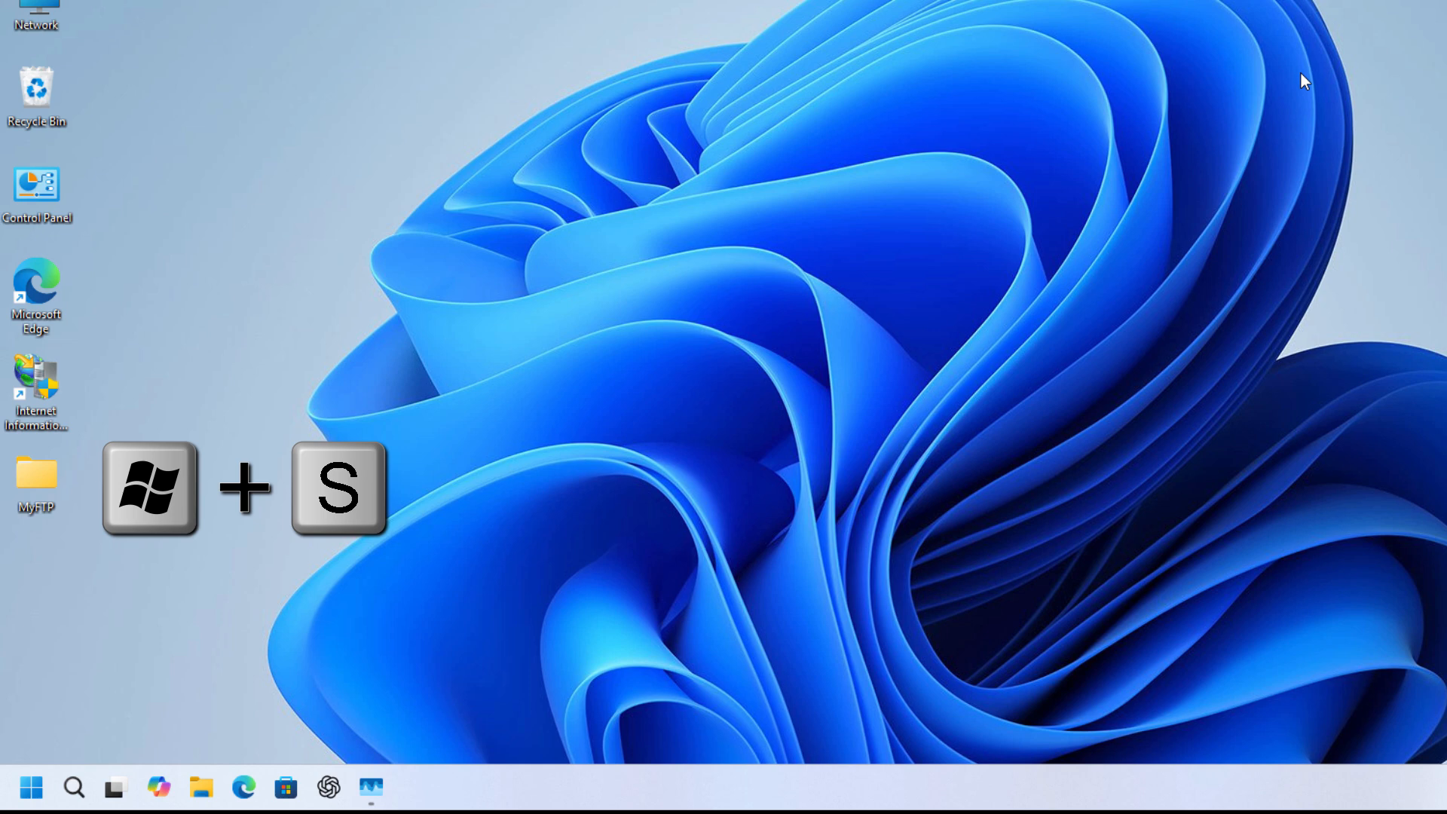
- Search Windows for "services", run the Services console as administrator and maximize its window
{"action": "key", "text": "super+s"}
{"action": "type", "text": "services"}
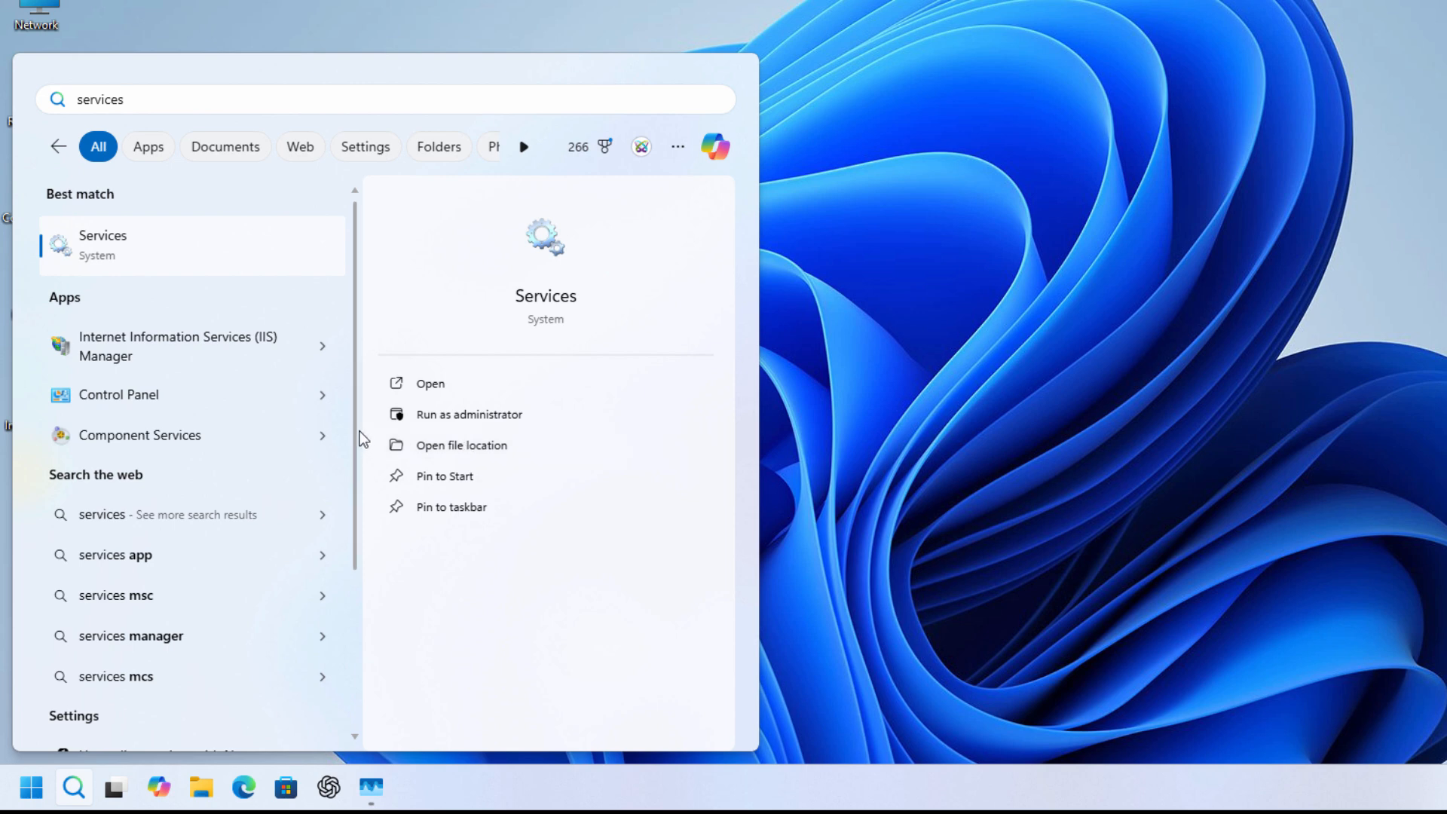
{"action": "left_click", "coordinate": [513, 414]}
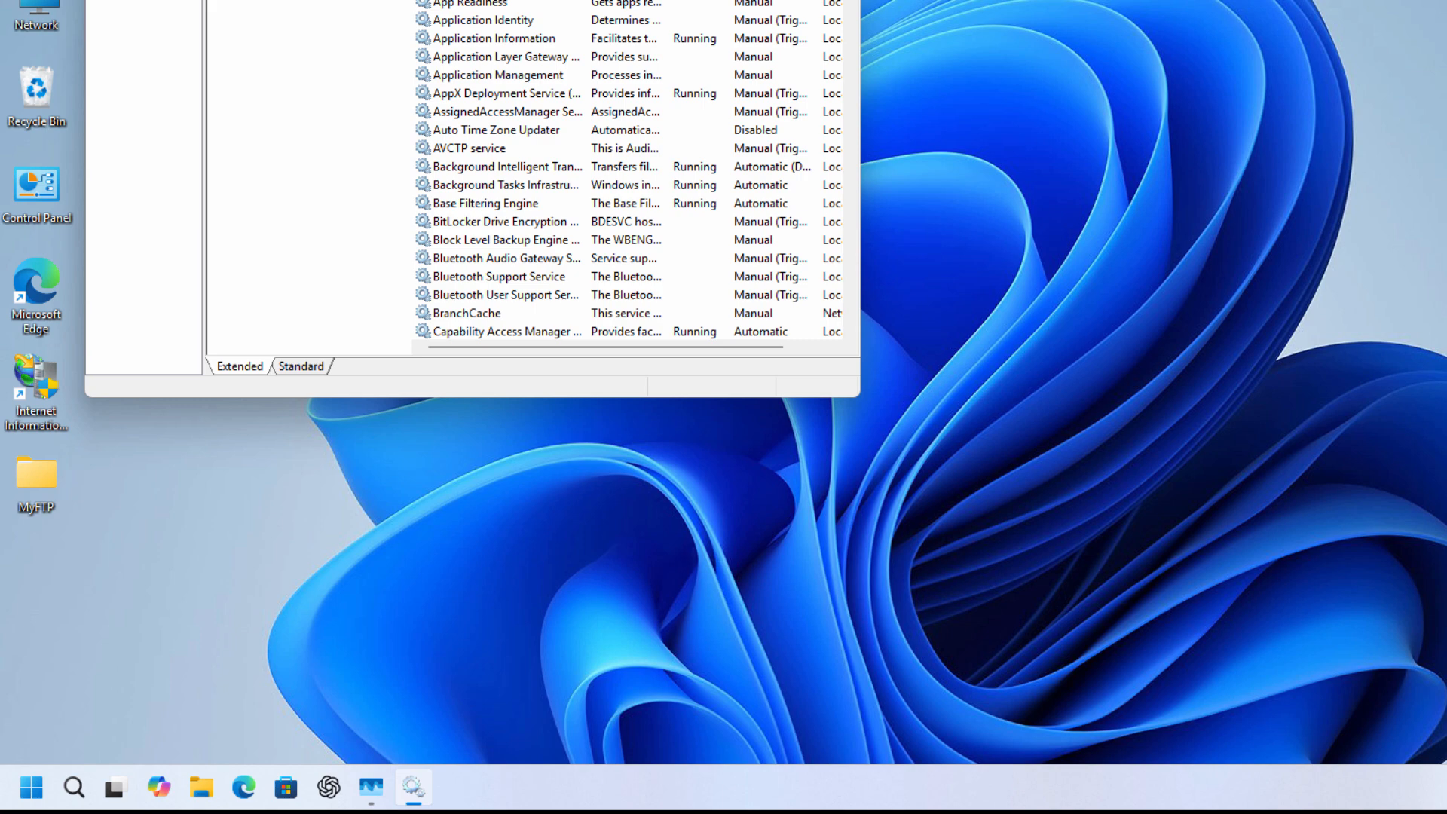
{"action": "left_click", "coordinate": [796, 80]}
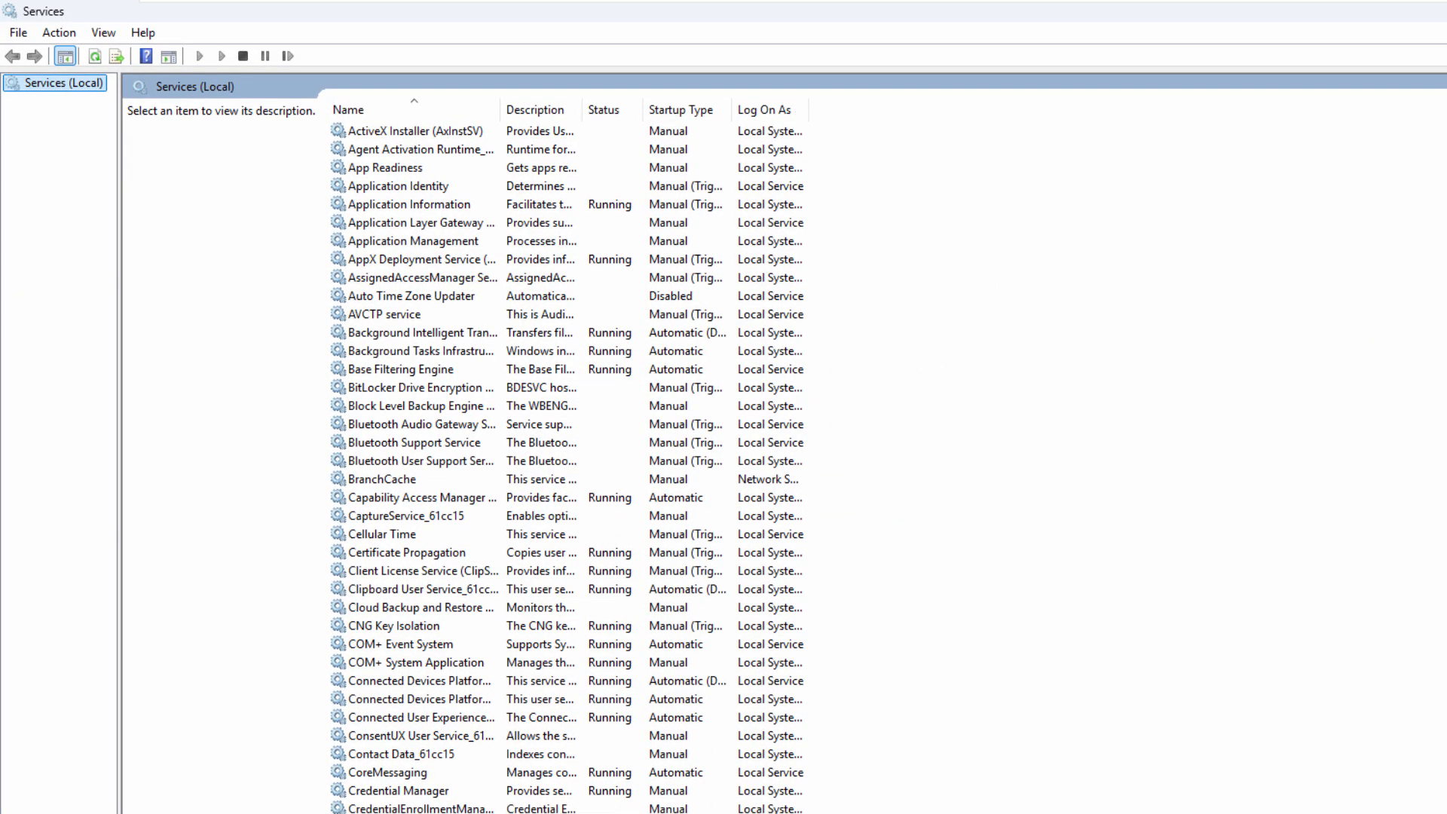
- Switch the service list to the Standard view and widen the Name and Description columns
{"action": "left_click", "coordinate": [202, 812]}
{"action": "left_click_drag", "start_coordinate": [295, 88], "coordinate": [686, 86]}
{"action": "left_click", "coordinate": [263, 88]}
{"action": "left_click", "coordinate": [263, 88]}
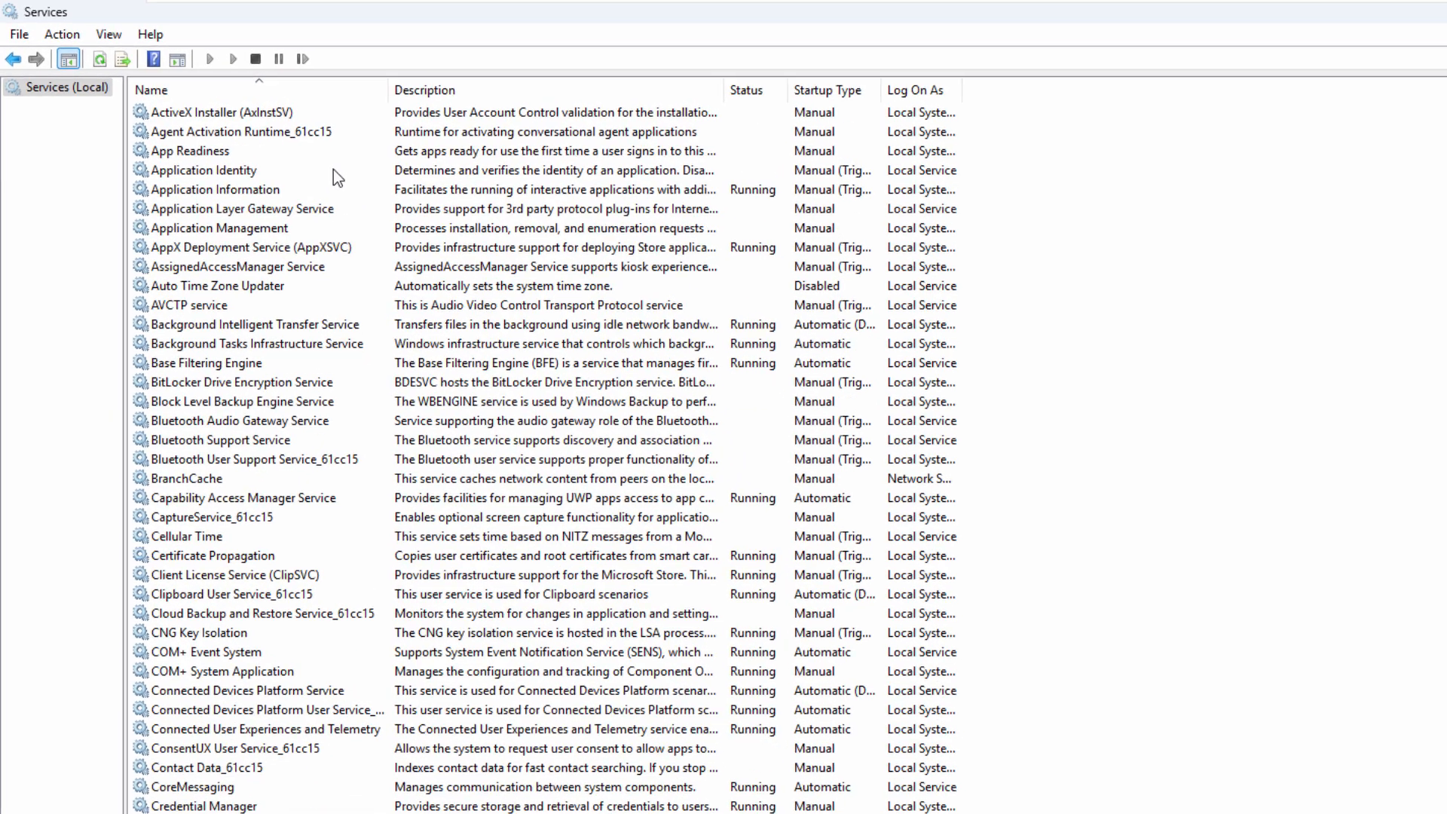
- Open the properties of the Connected User Experiences and Telemetry service and select its whole description text
{"action": "scroll", "coordinate": [333, 203], "scroll_direction": "down", "scroll_amount": 3}
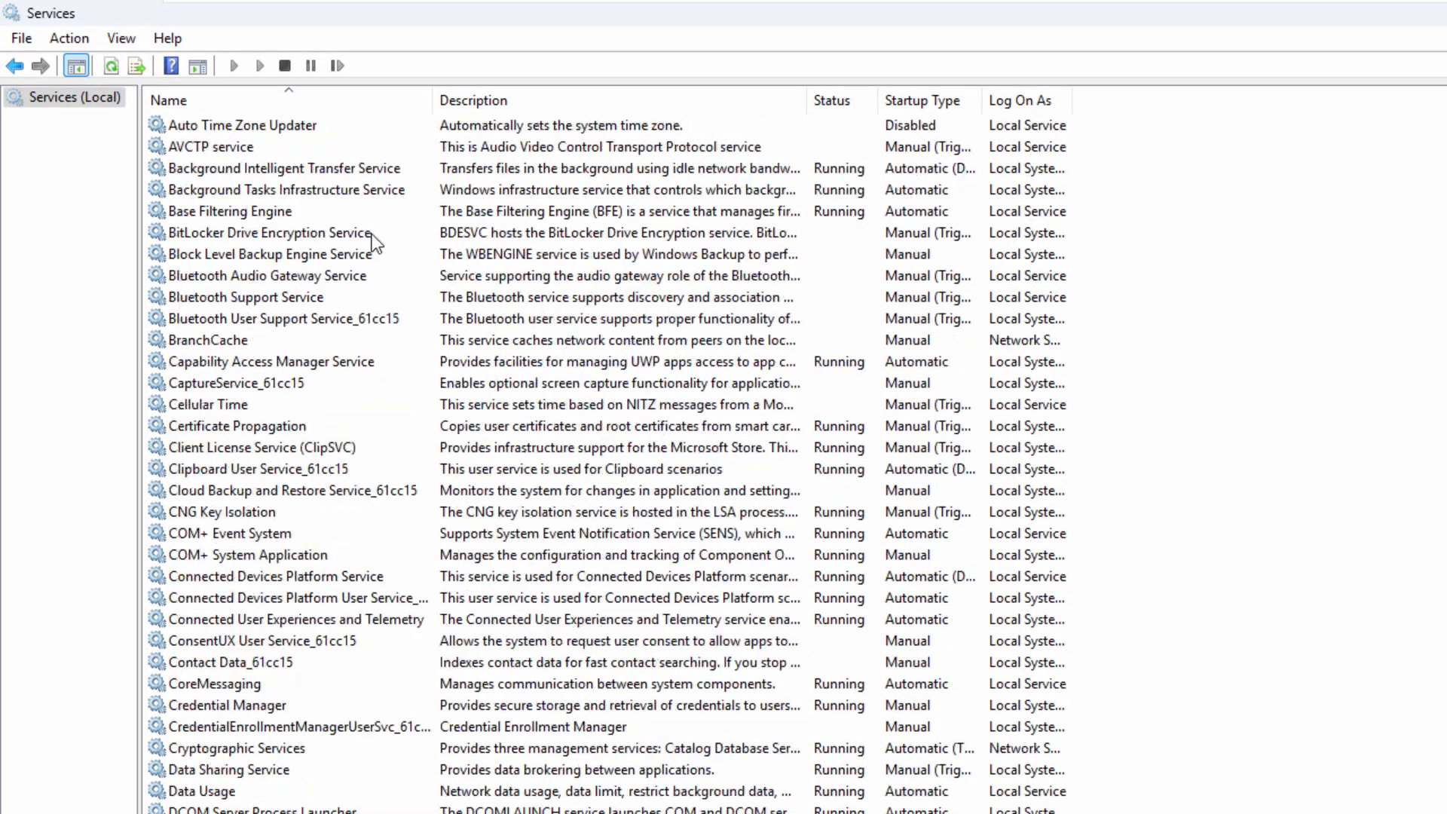
{"action": "scroll", "coordinate": [375, 243], "scroll_direction": "down", "scroll_amount": 4}
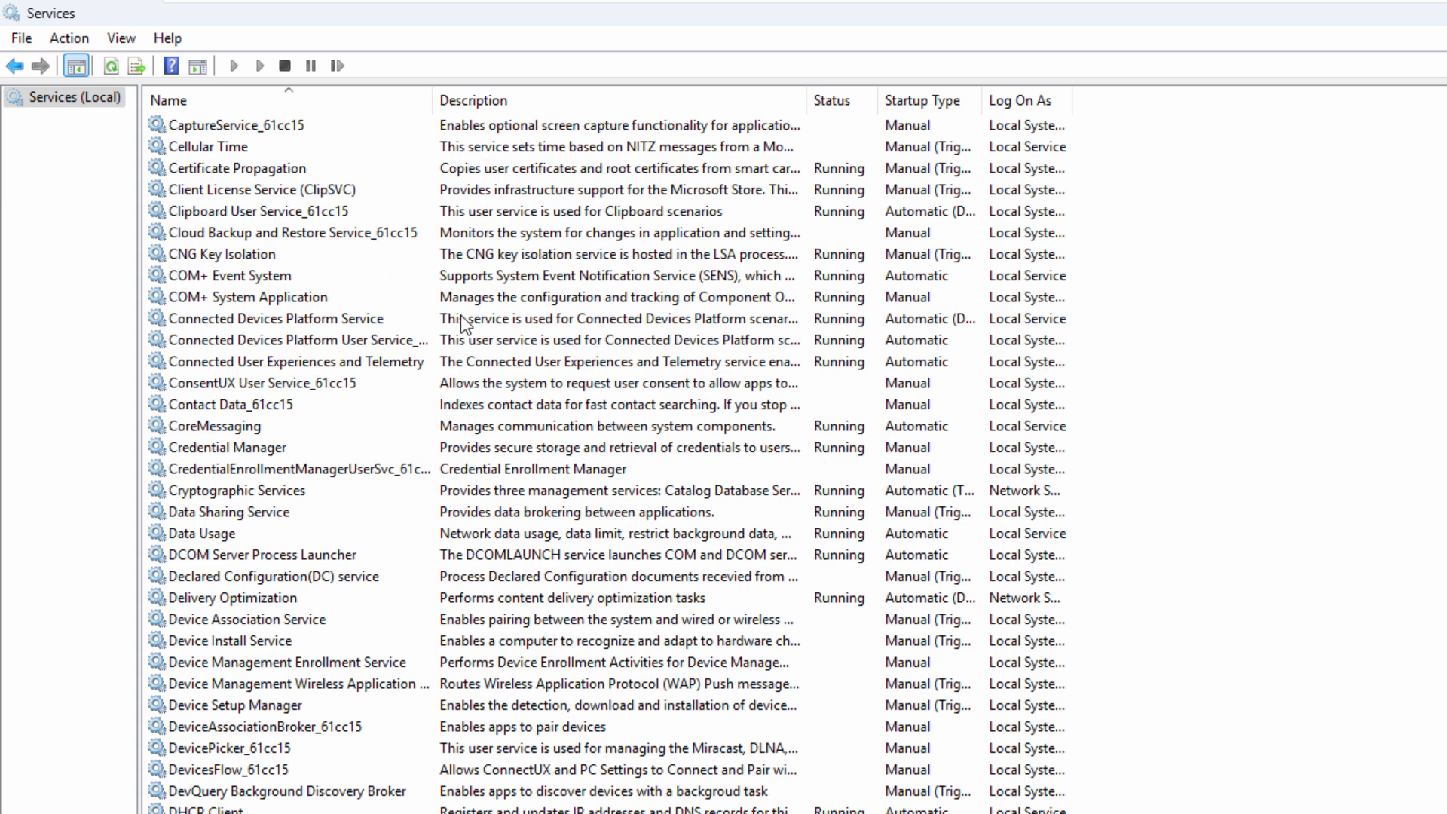
{"action": "left_click", "coordinate": [195, 365]}
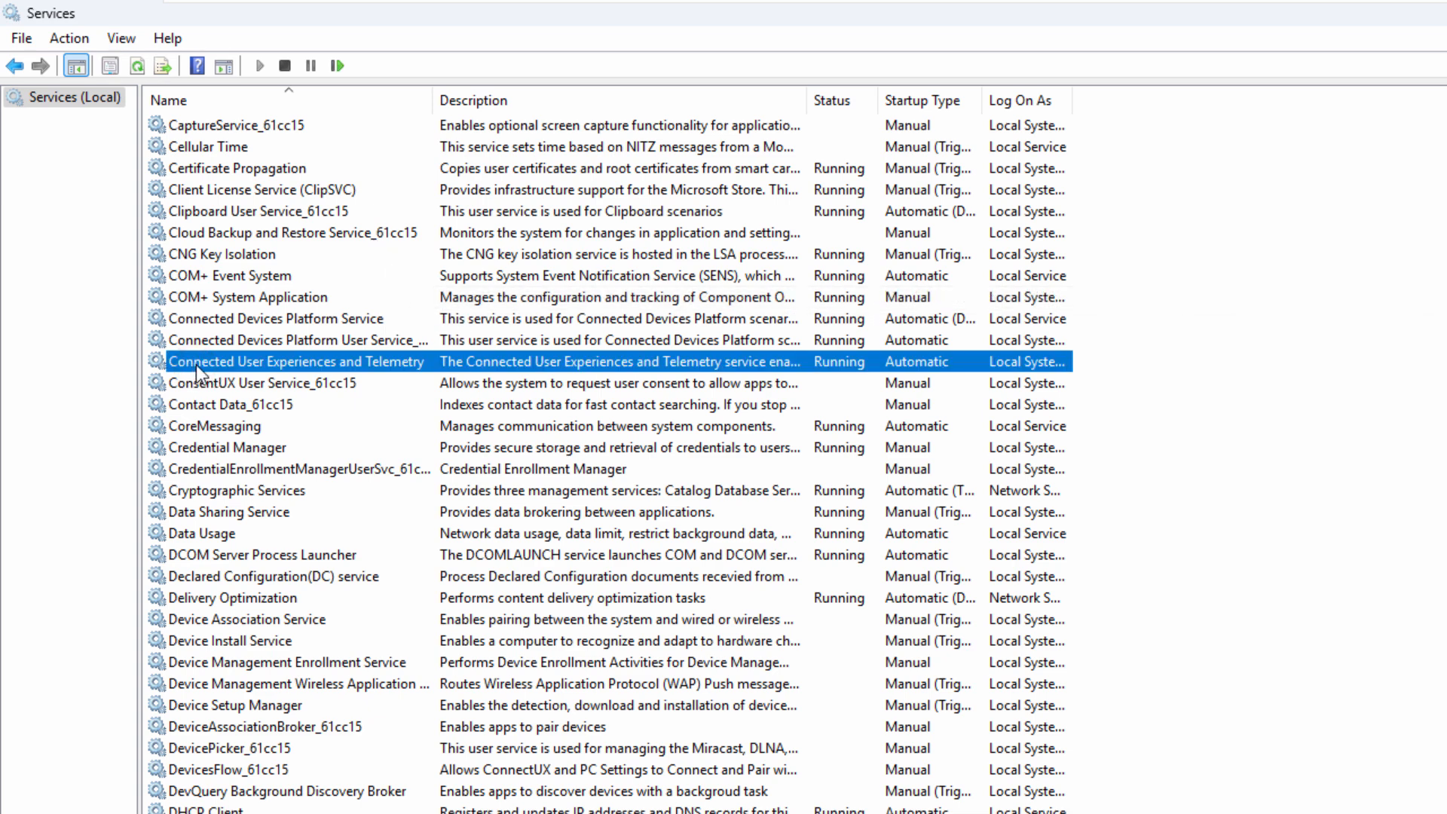
{"action": "right_click", "coordinate": [395, 367]}
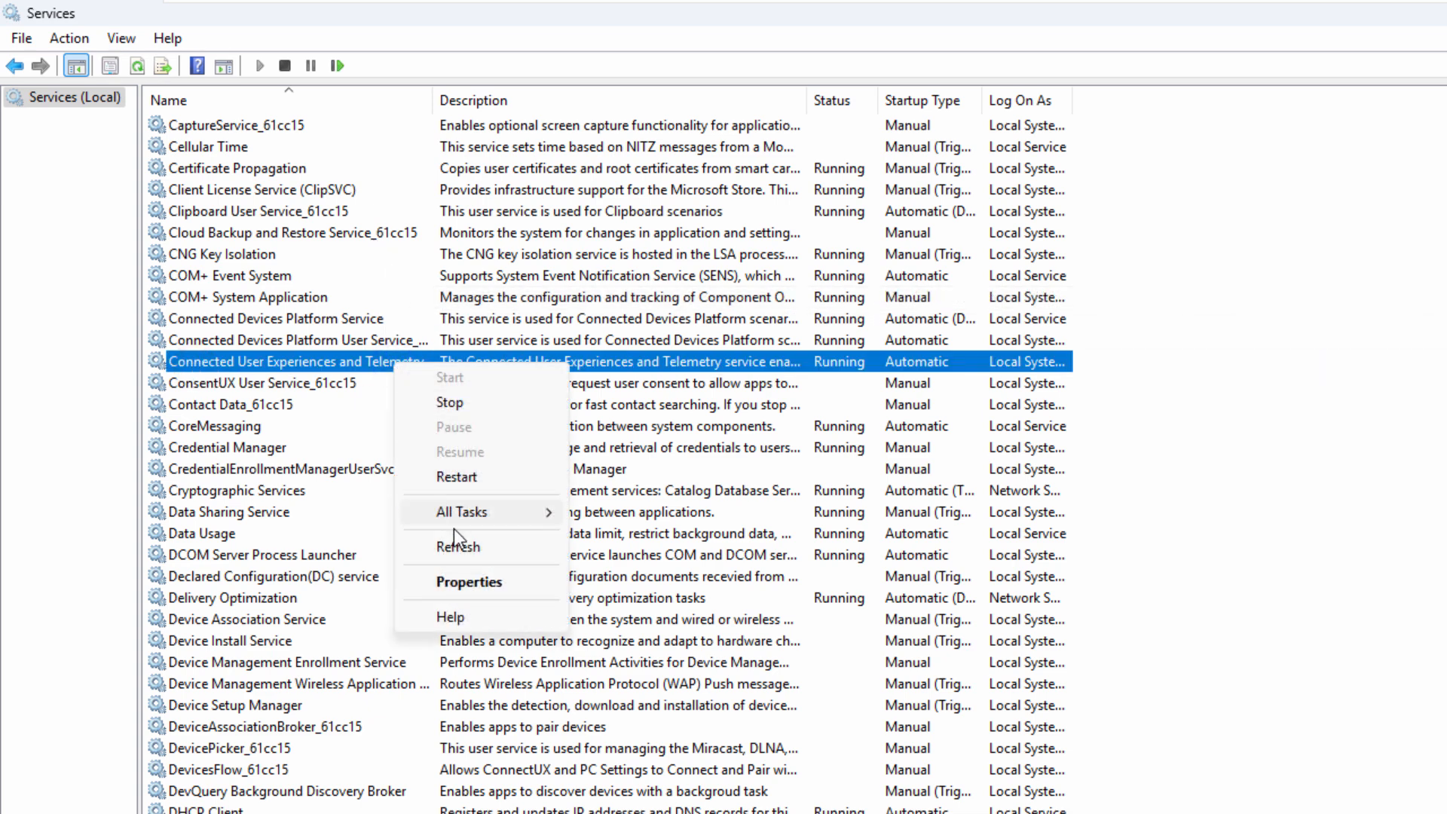
{"action": "left_click", "coordinate": [461, 582]}
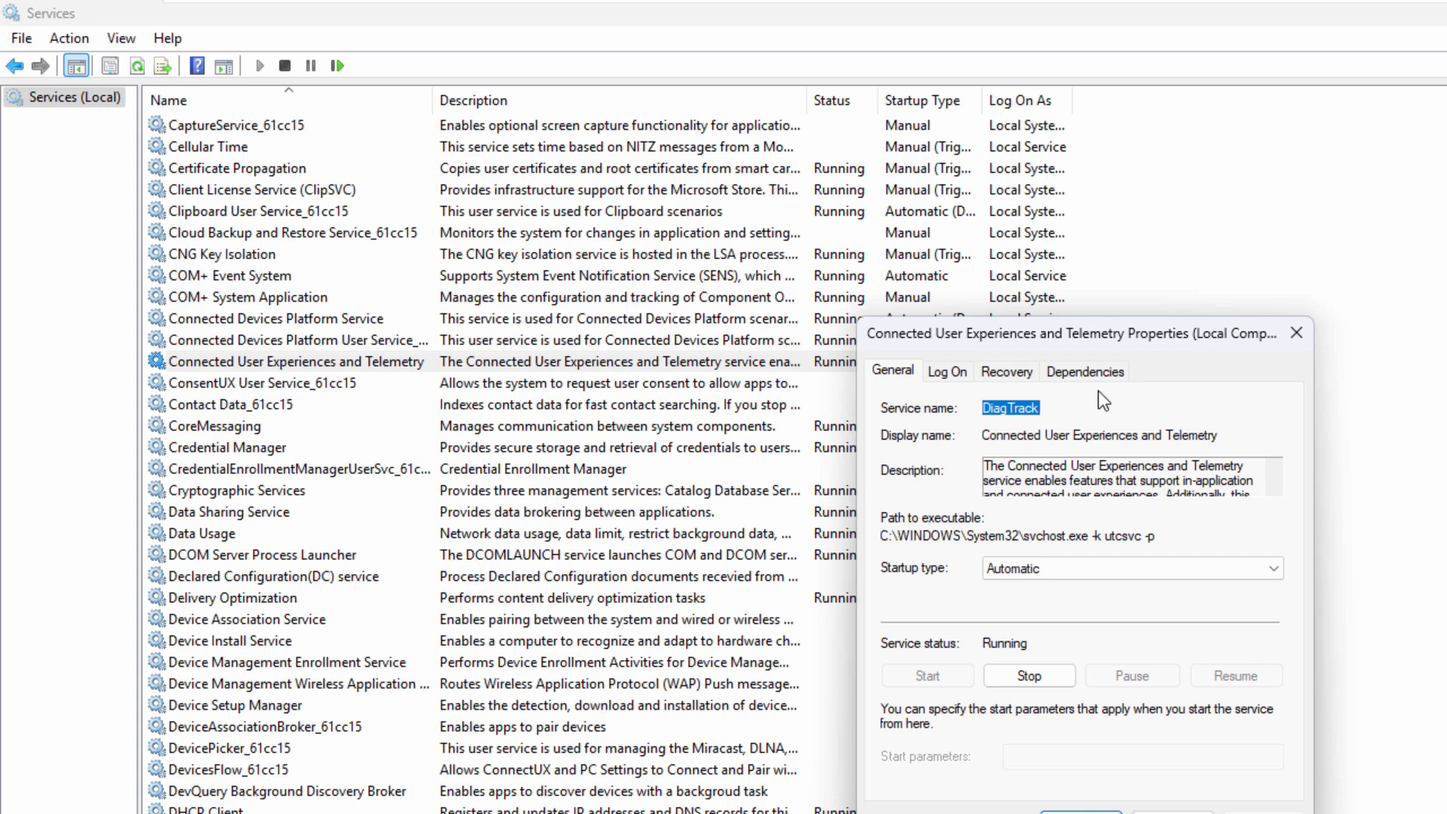
{"action": "left_click_drag", "start_coordinate": [1099, 334], "coordinate": [394, 123]}
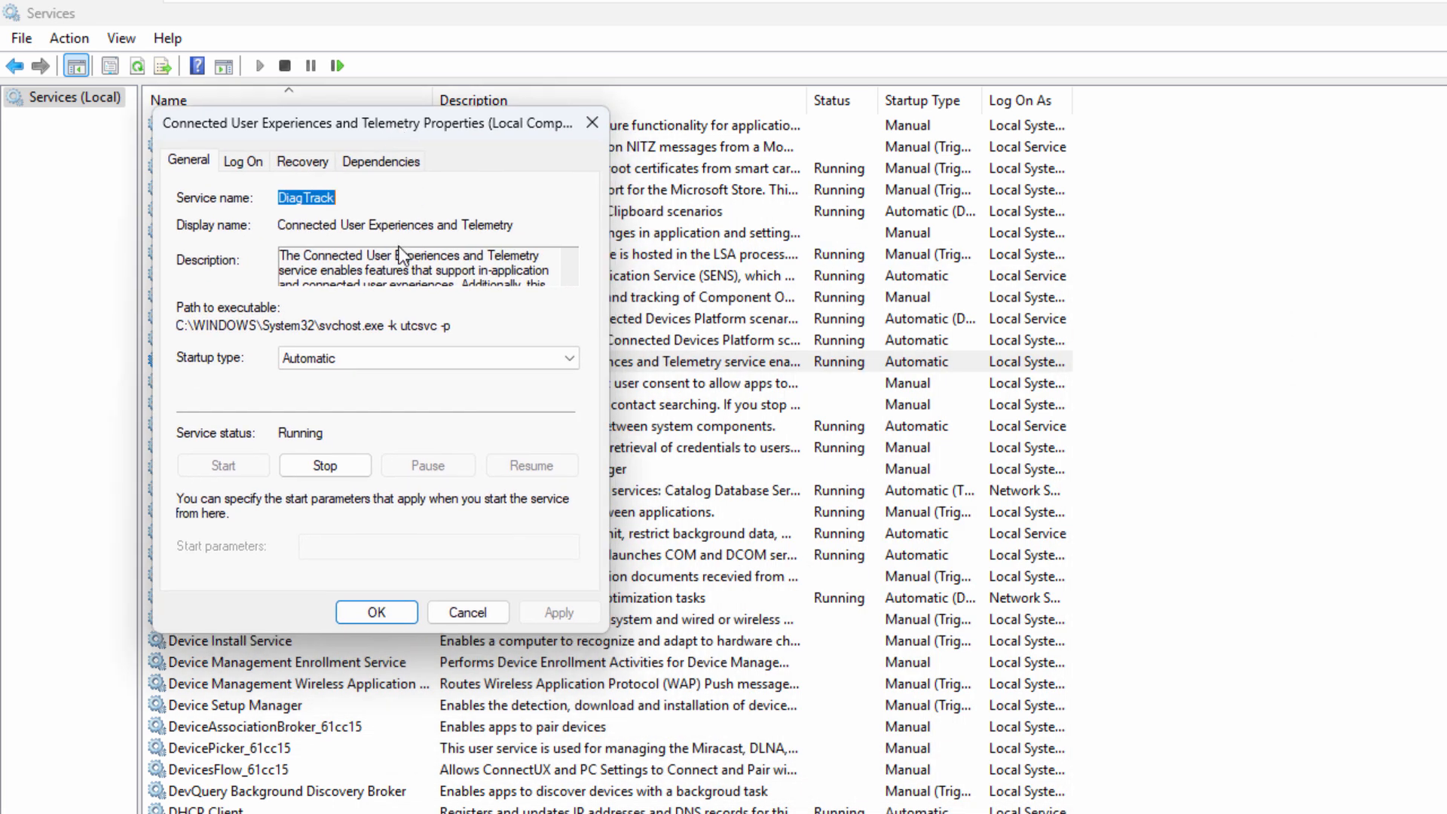
{"action": "left_click", "coordinate": [281, 253]}
{"action": "key", "text": "ctrl+a"}
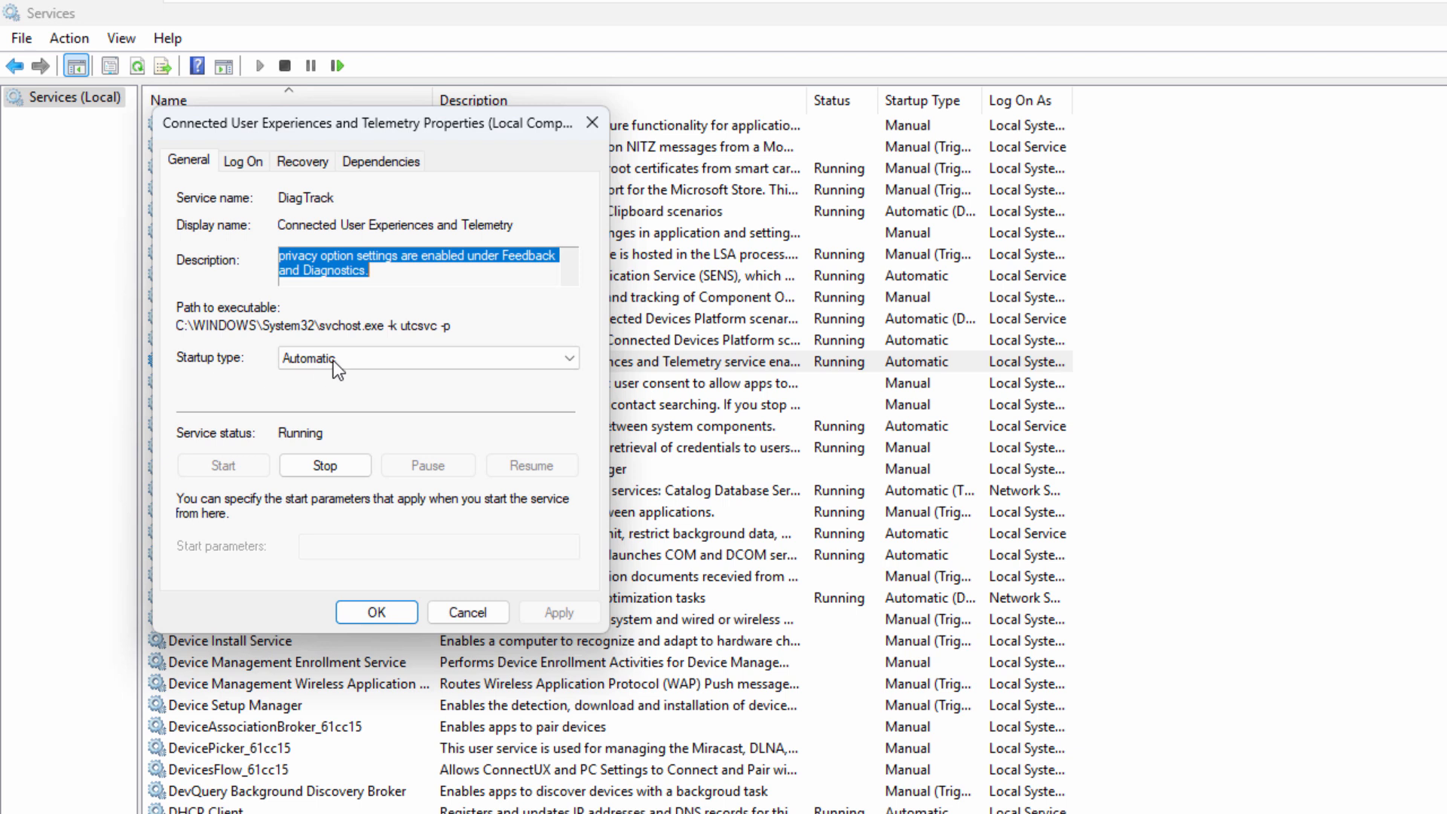
- Set the telemetry service's startup type to Disabled, stop the service, and apply the changes
{"action": "left_click", "coordinate": [464, 356]}
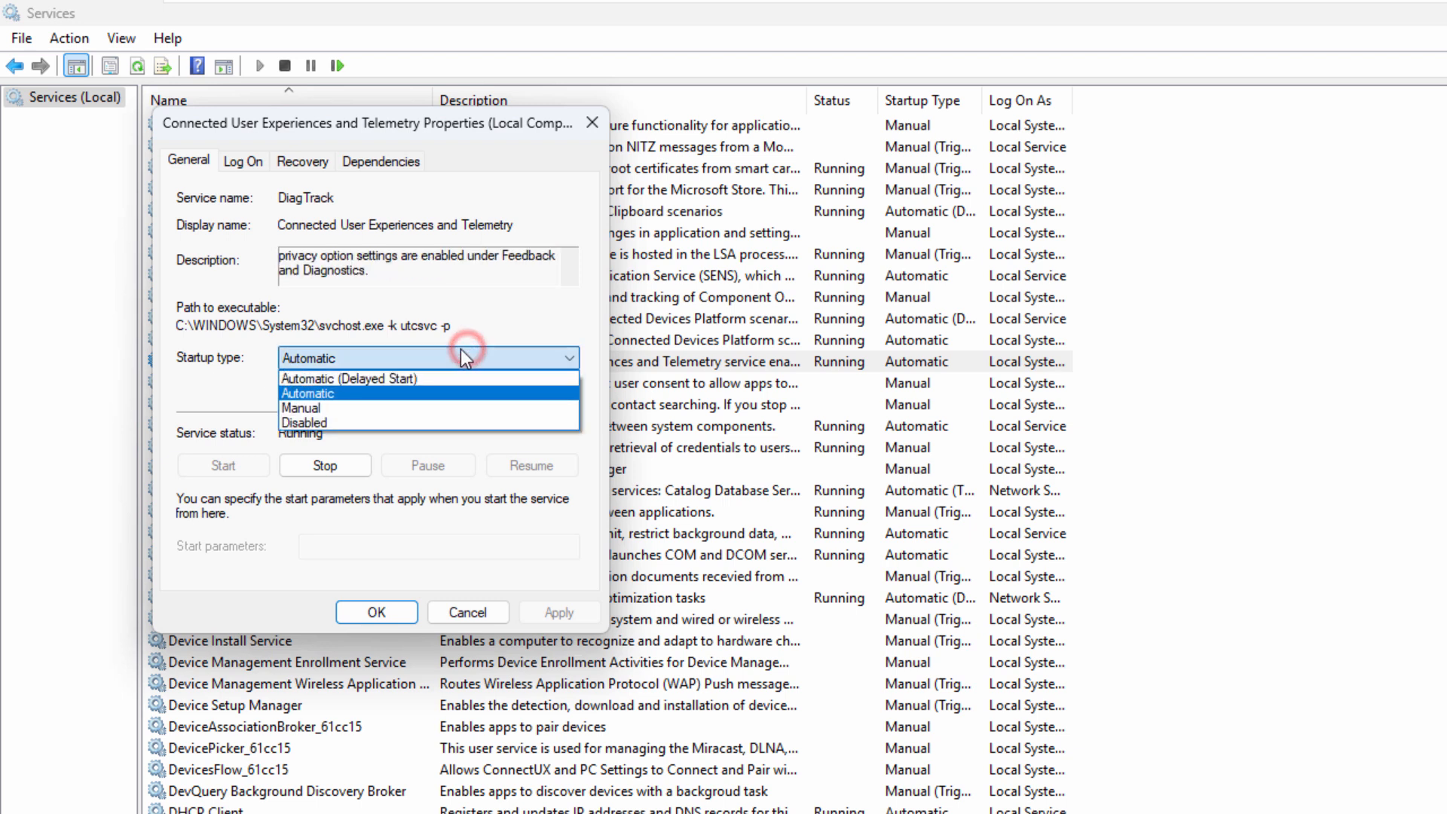
{"action": "left_click", "coordinate": [358, 423]}
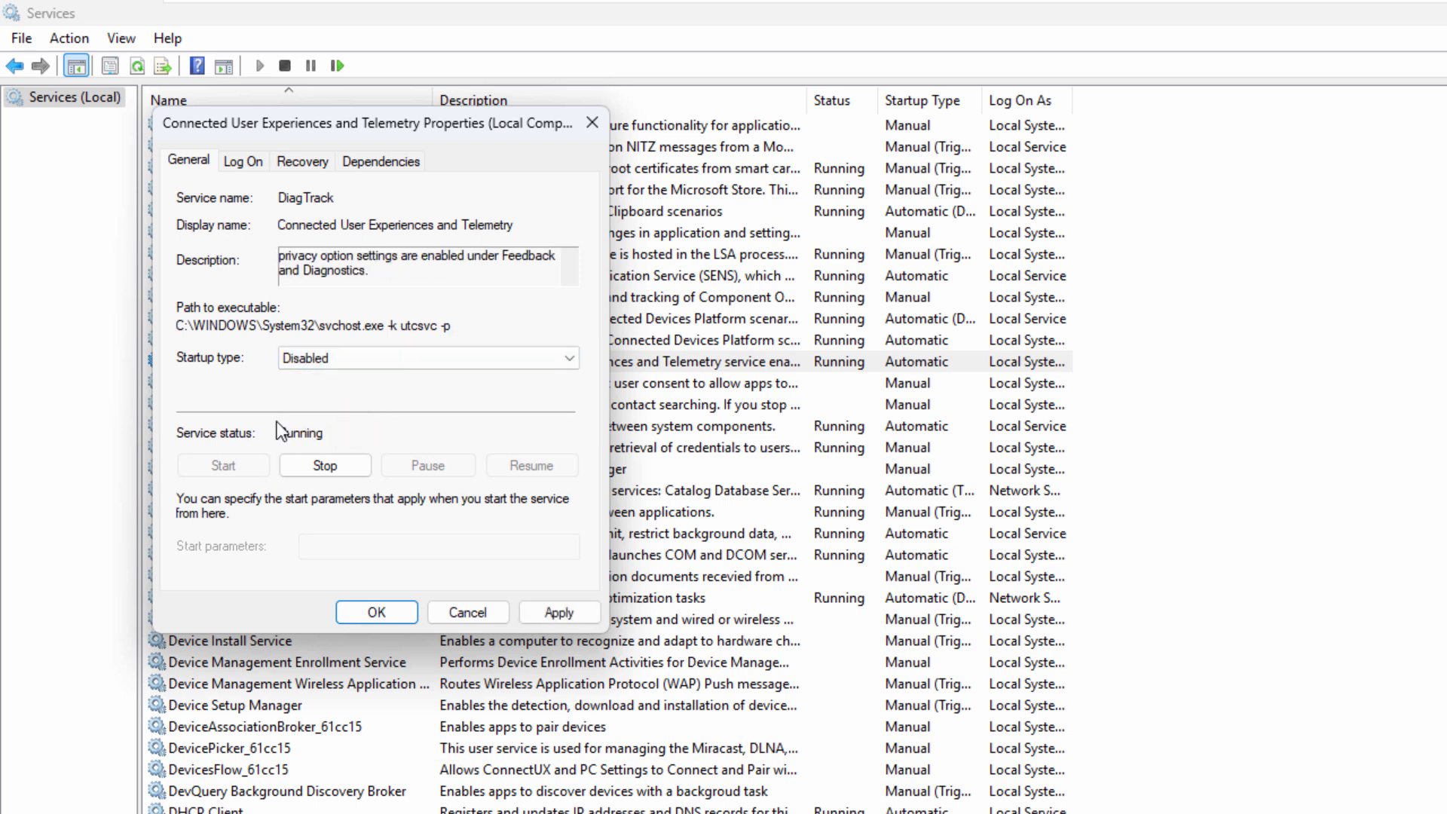
{"action": "left_click", "coordinate": [364, 459]}
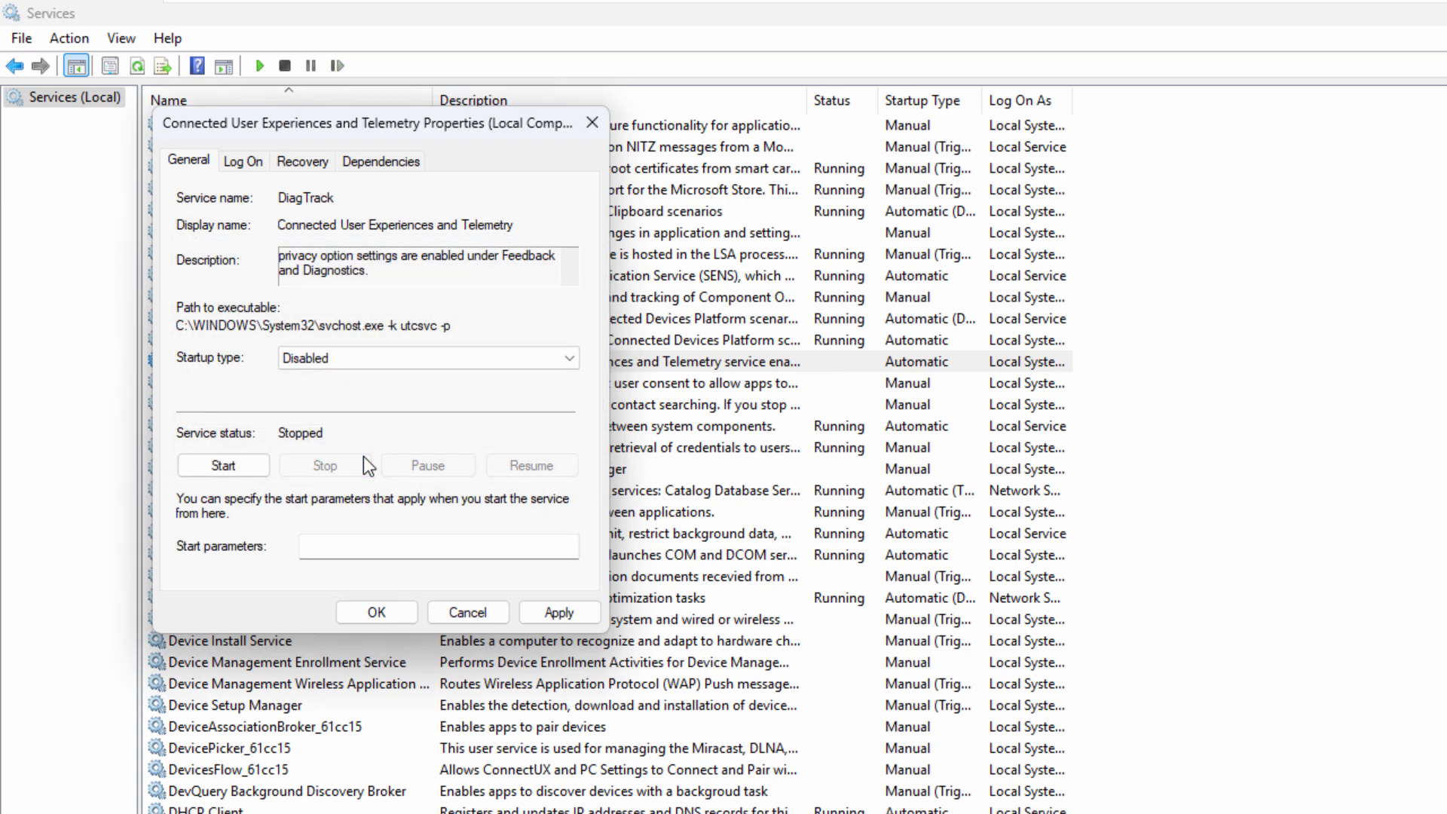
{"action": "left_click", "coordinate": [534, 612]}
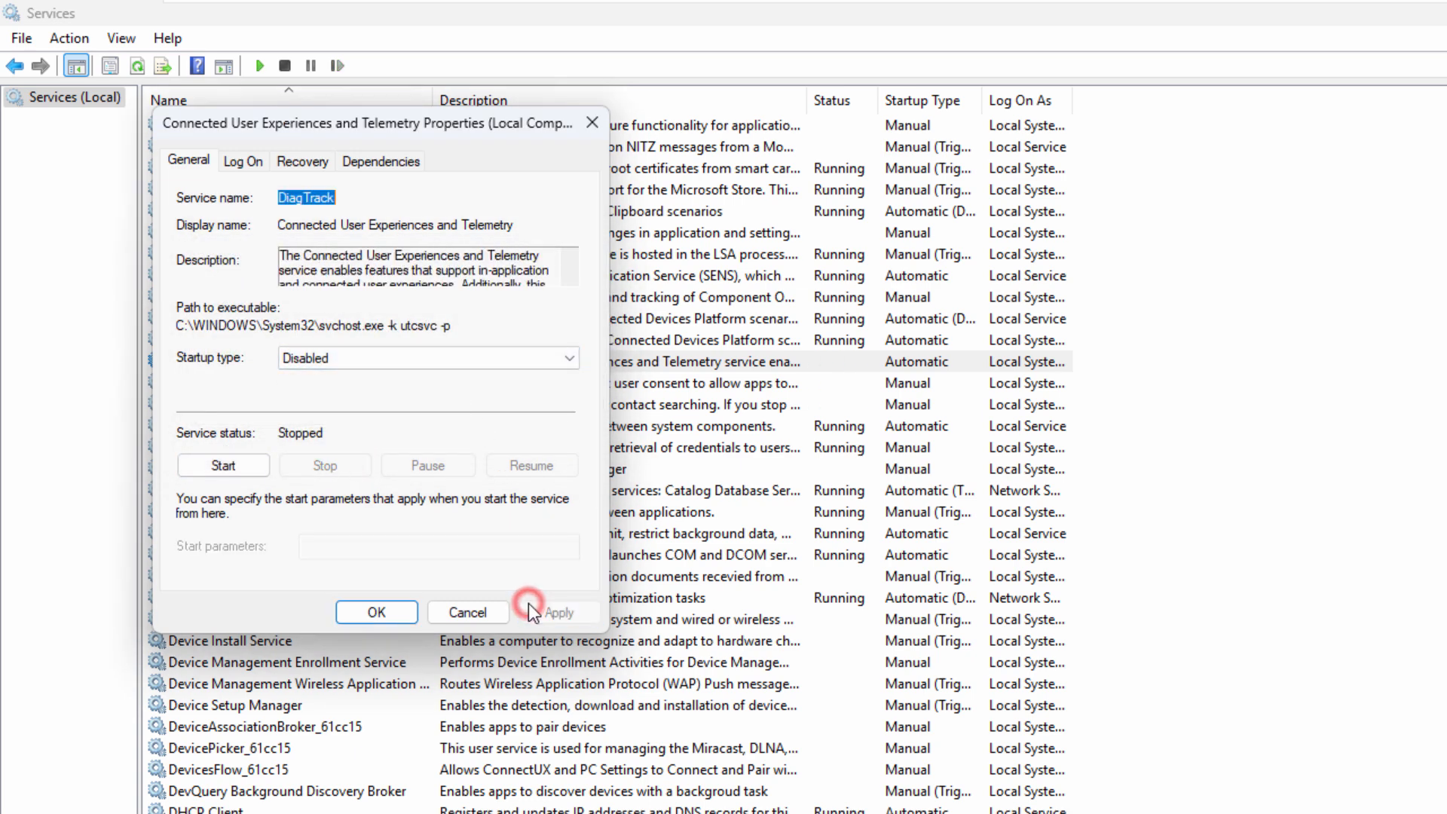
{"action": "left_click", "coordinate": [381, 613]}
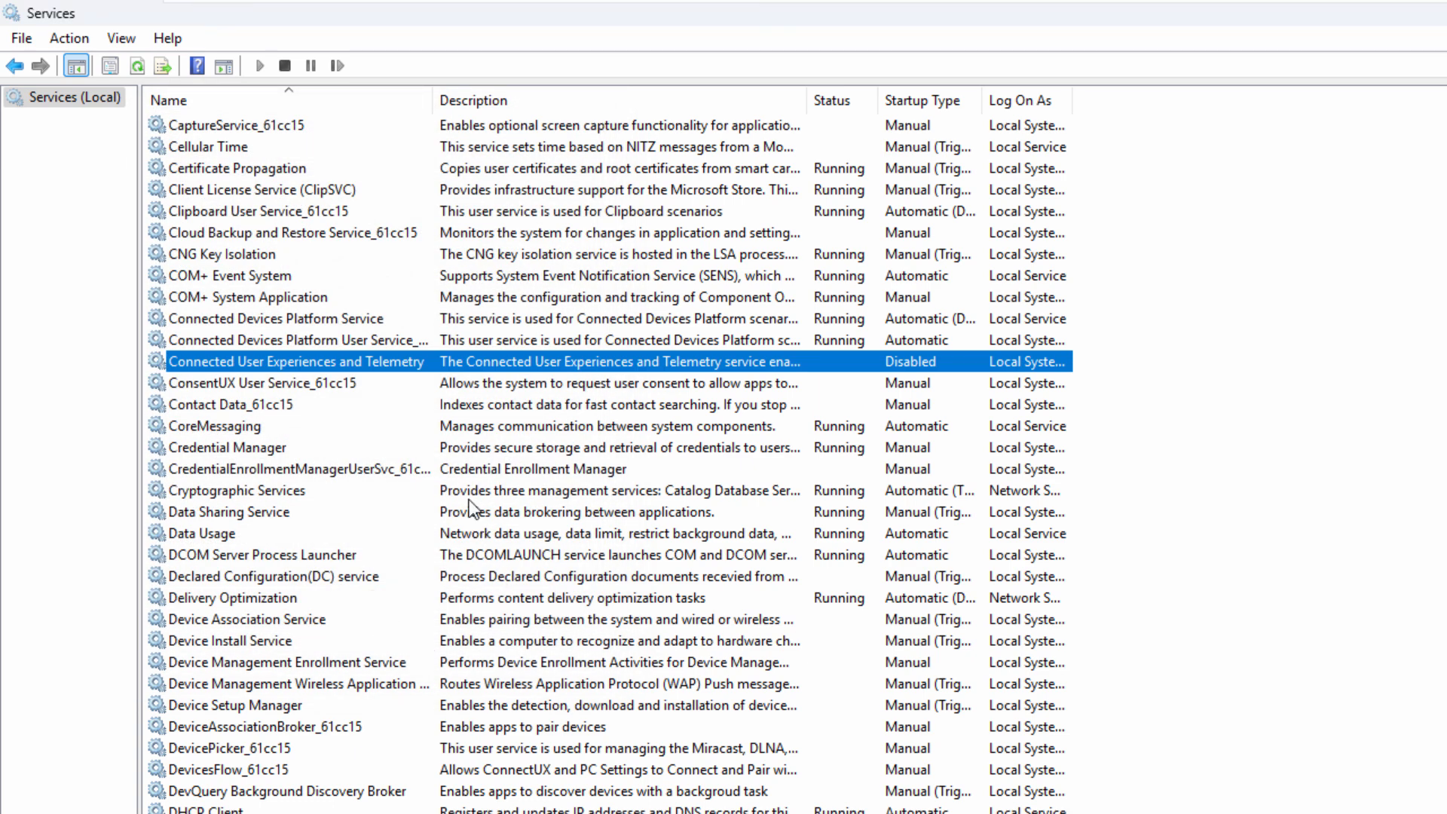
- Open the properties of the Program Compatibility Assistant Service and read through its description
{"action": "left_click", "coordinate": [690, 410]}
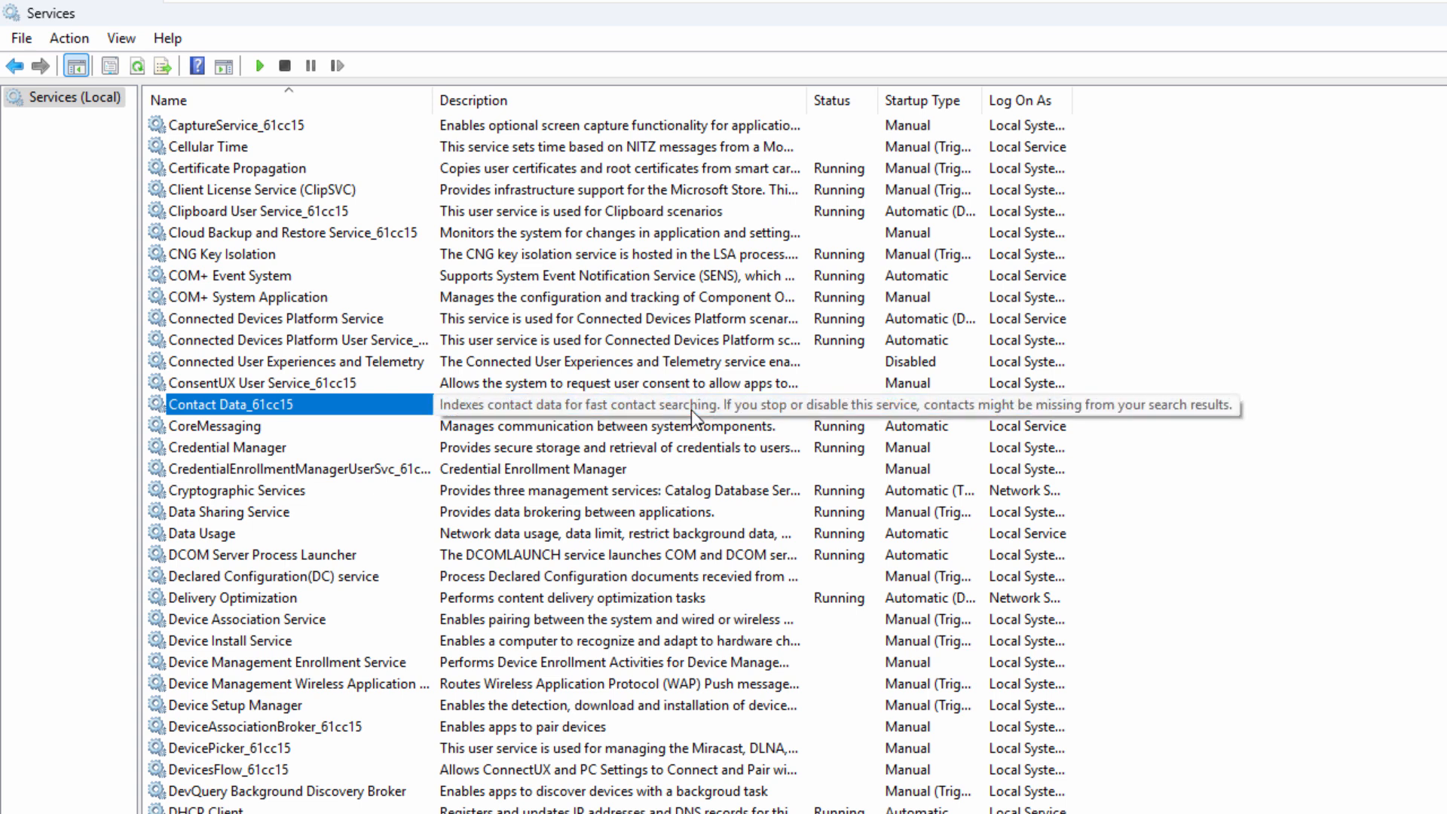
{"action": "key", "text": "p"}
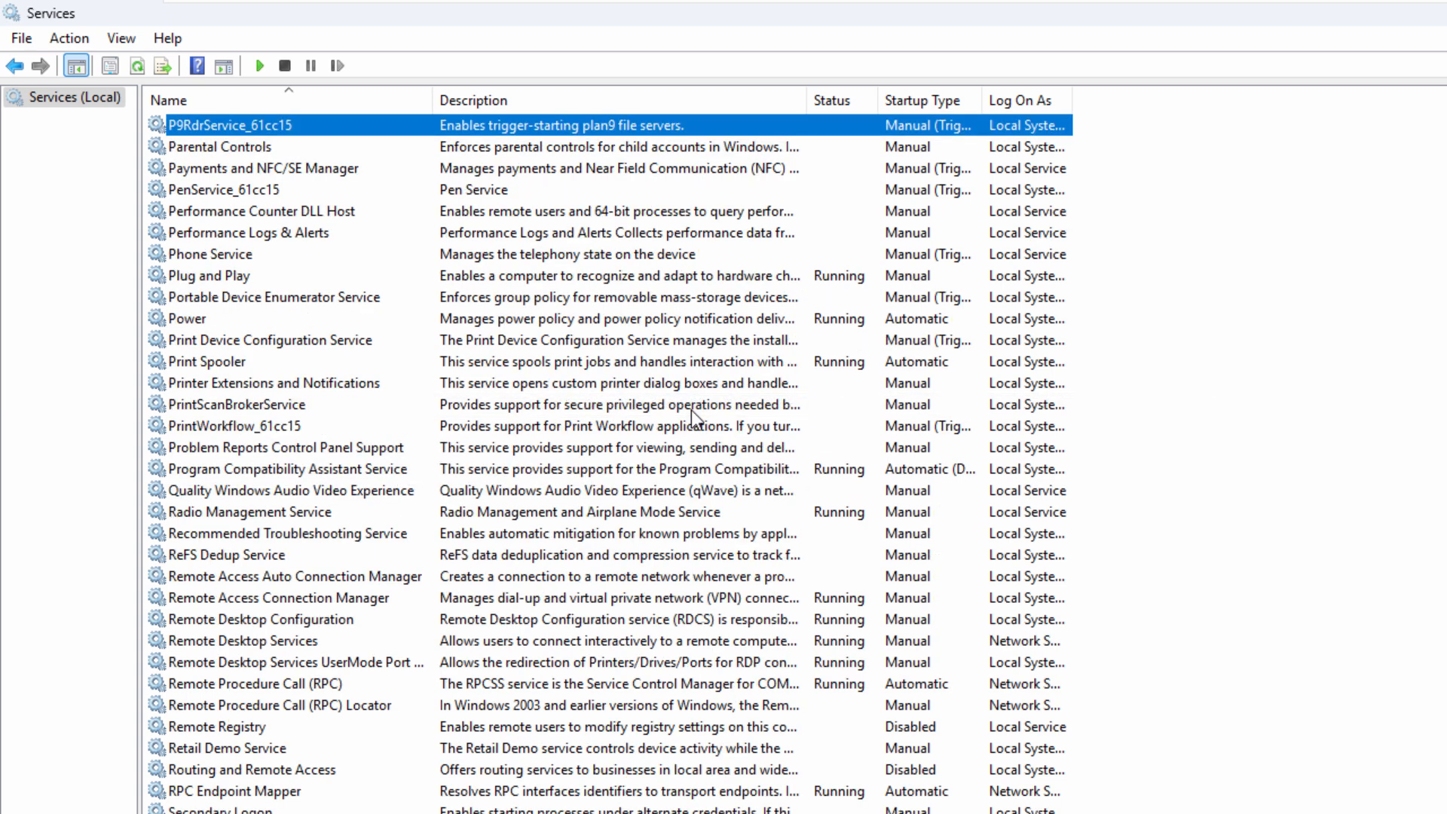
{"action": "left_click", "coordinate": [226, 472]}
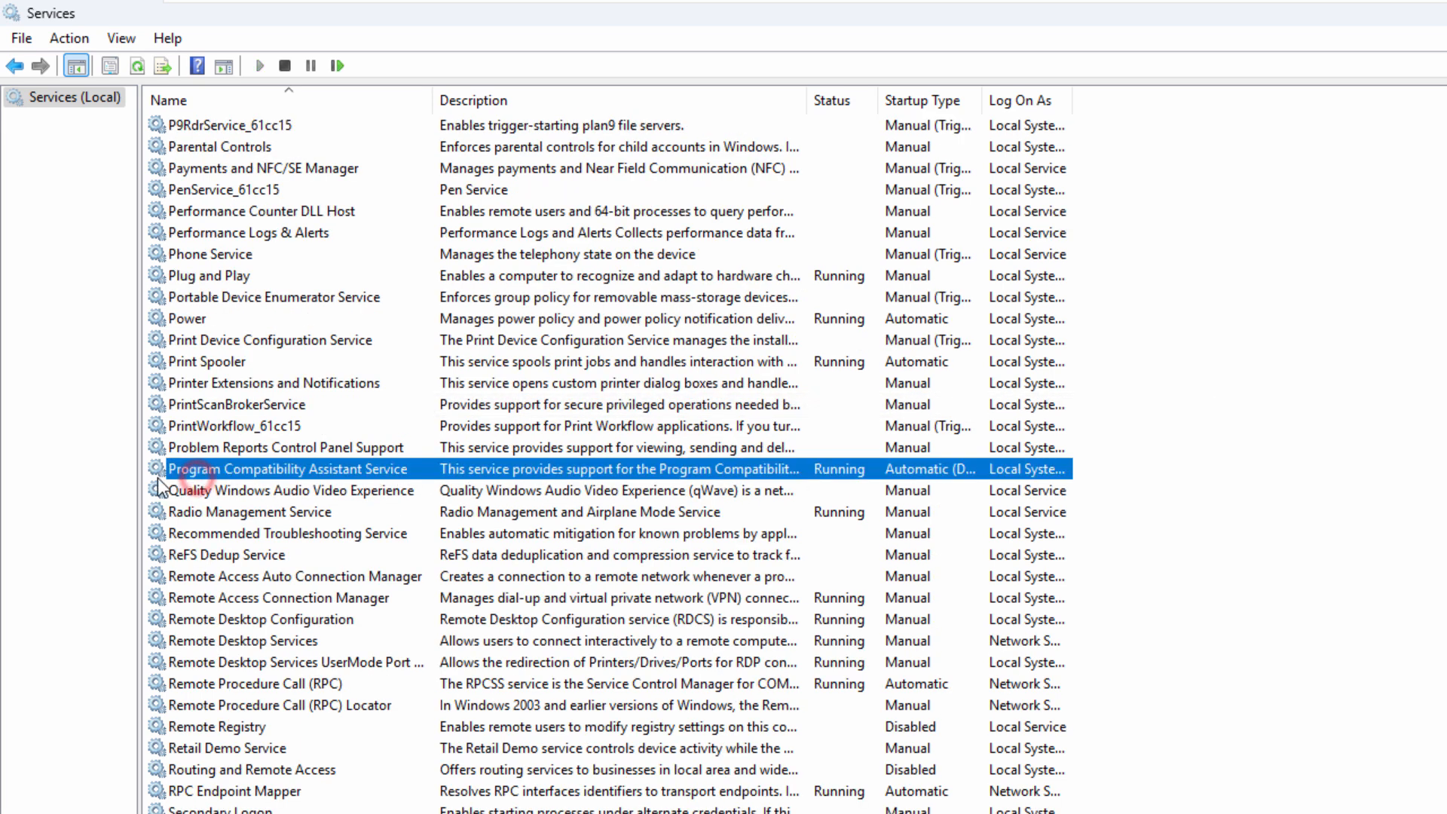
{"action": "right_click", "coordinate": [372, 473]}
{"action": "left_click", "coordinate": [421, 694]}
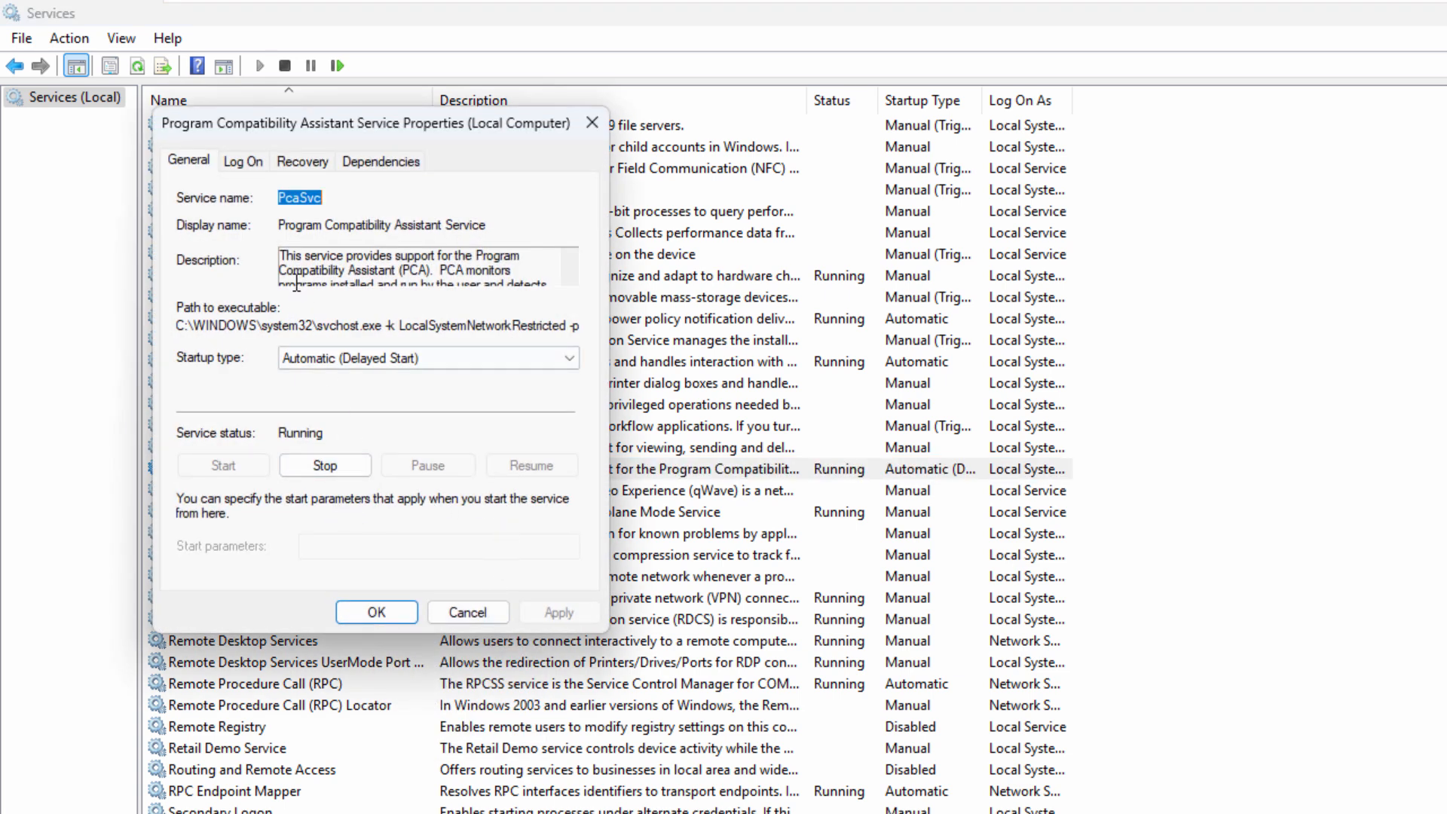
{"action": "left_click_drag", "start_coordinate": [280, 258], "coordinate": [494, 405]}
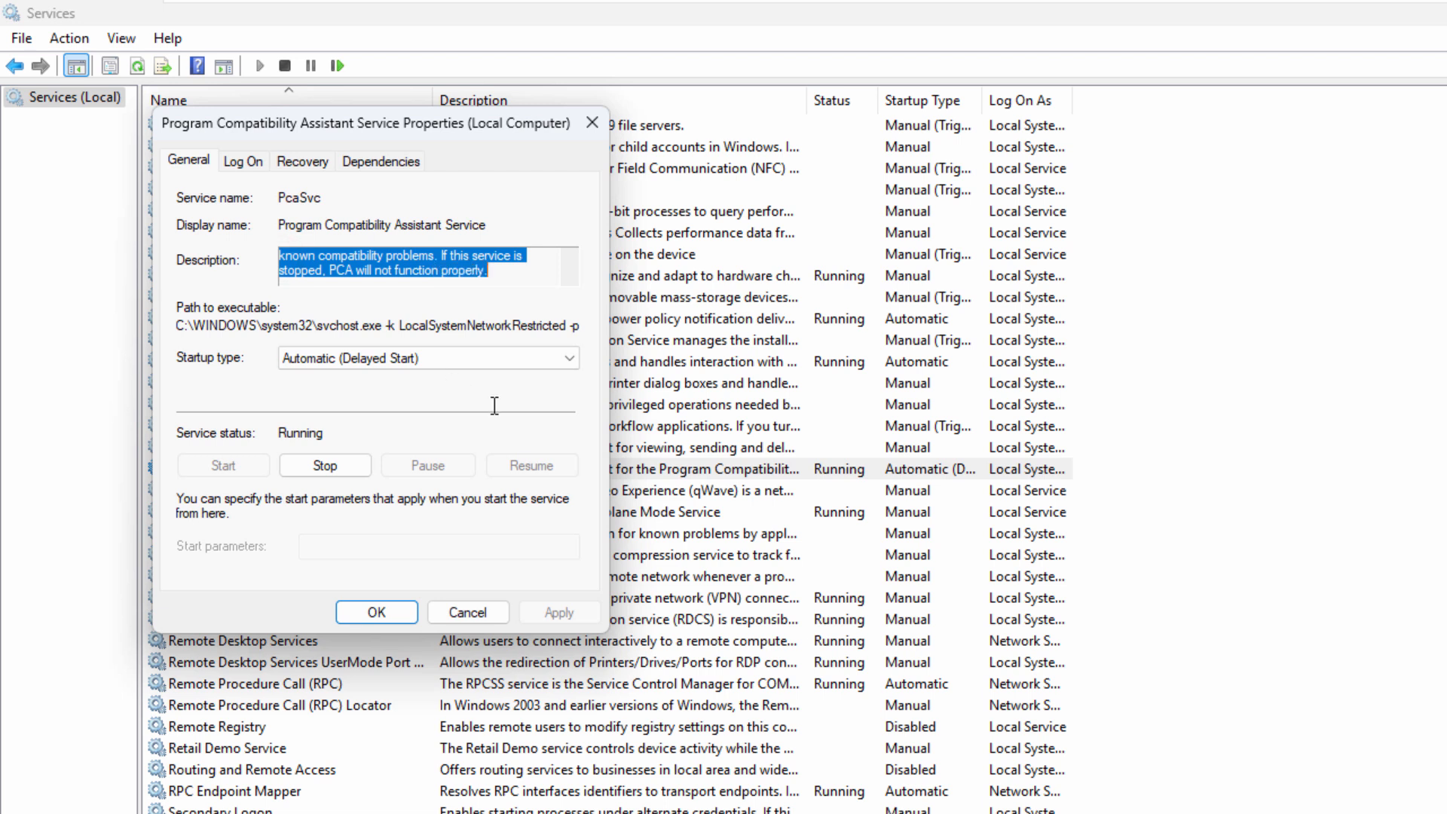
{"action": "scroll", "coordinate": [524, 272], "scroll_direction": "up", "scroll_amount": 2}
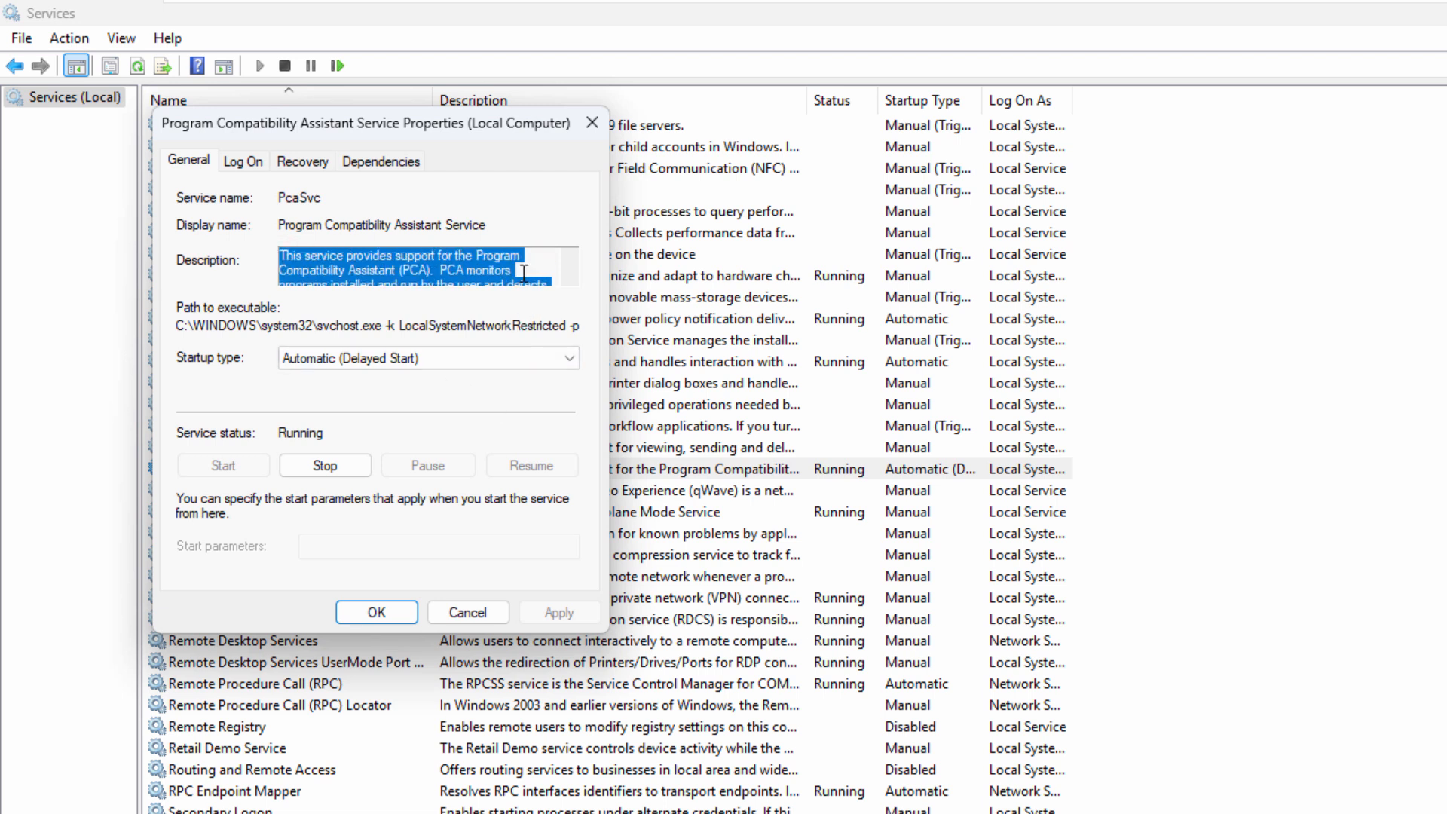
{"action": "scroll", "coordinate": [523, 273], "scroll_direction": "down", "scroll_amount": 2}
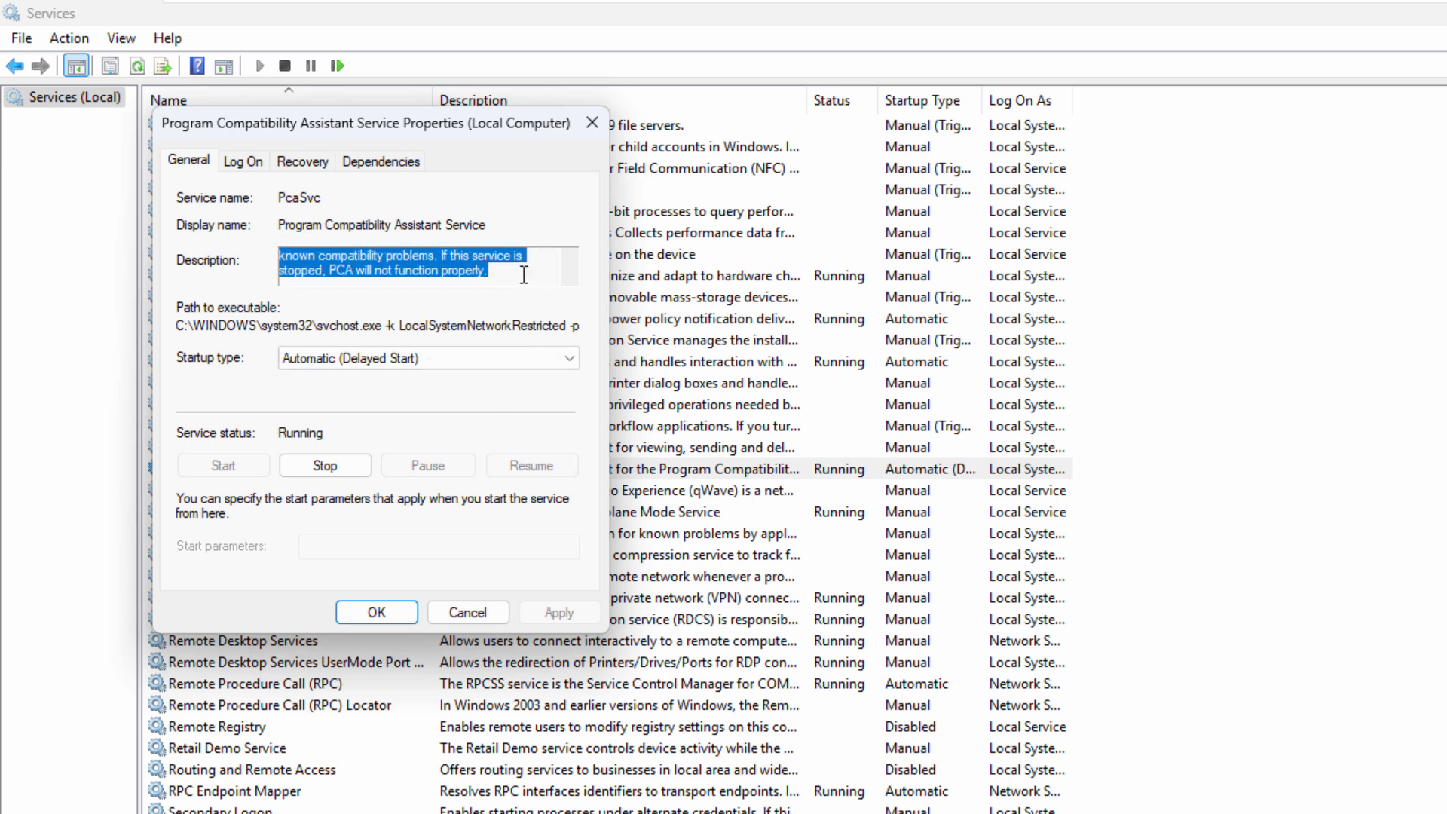
- Set the Program Compatibility Assistant Service's startup type to Disabled, stop the service, and apply the changes
{"action": "left_click", "coordinate": [503, 366]}
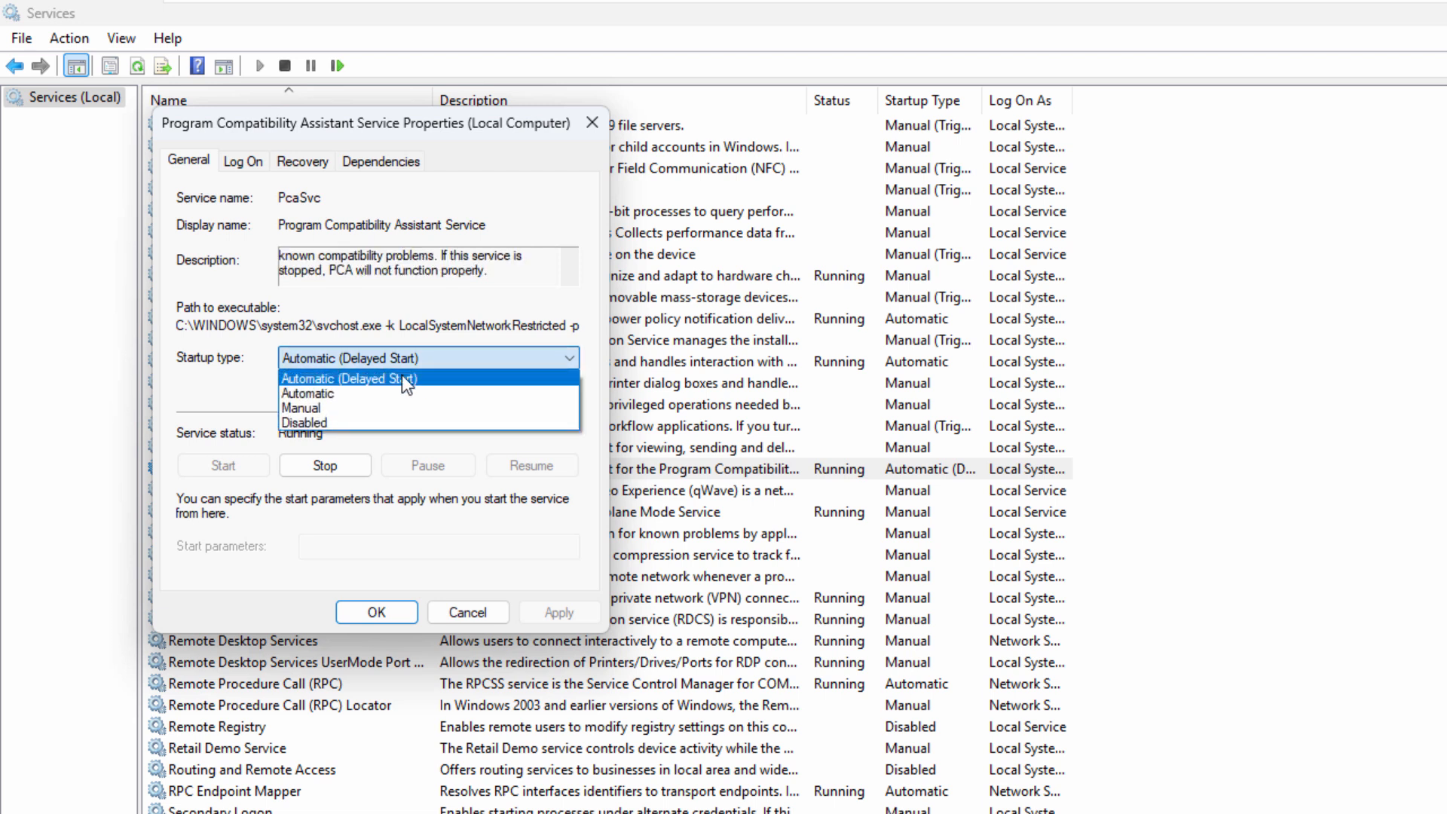
{"action": "left_click", "coordinate": [346, 422]}
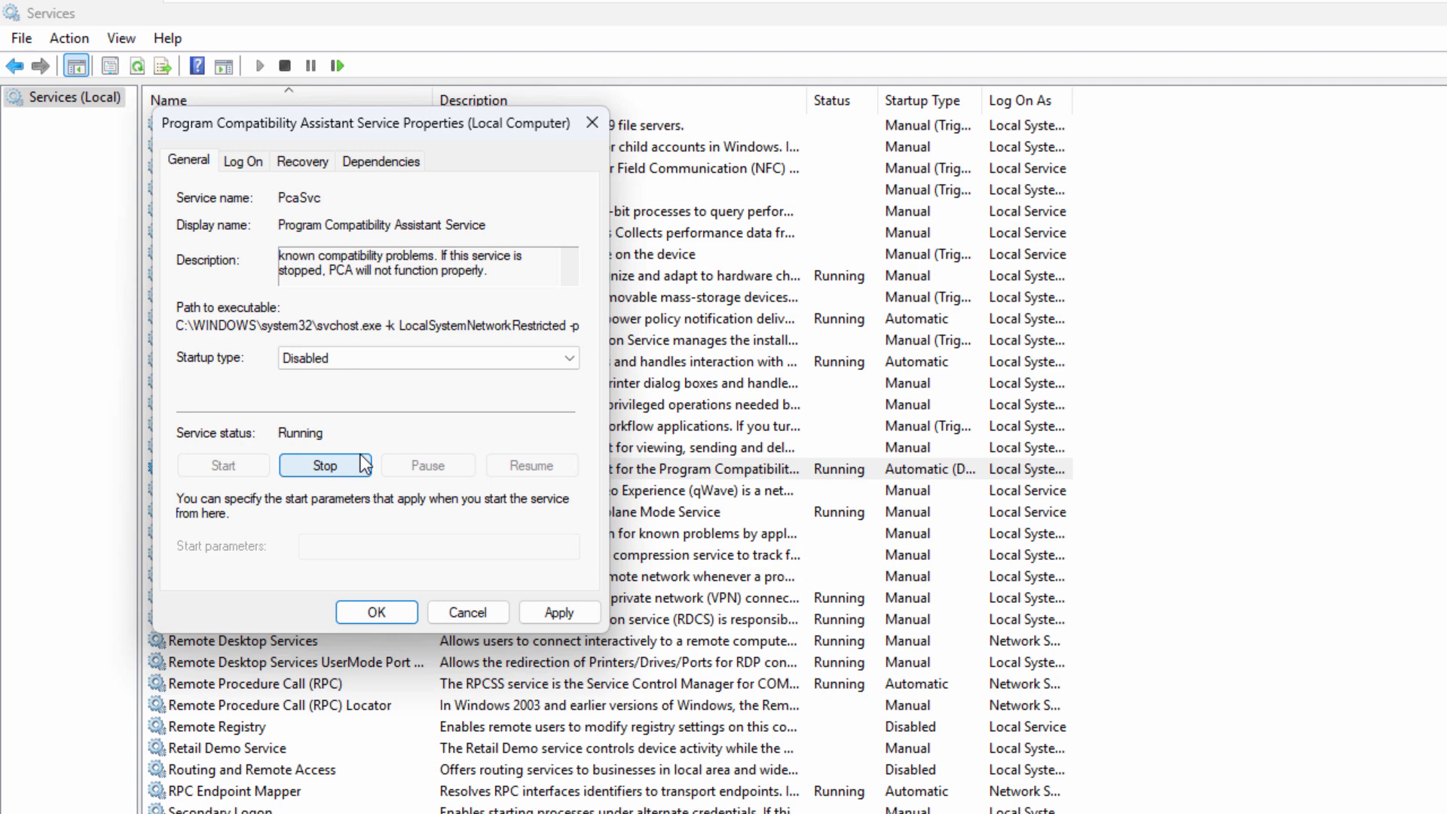
{"action": "left_click", "coordinate": [360, 457]}
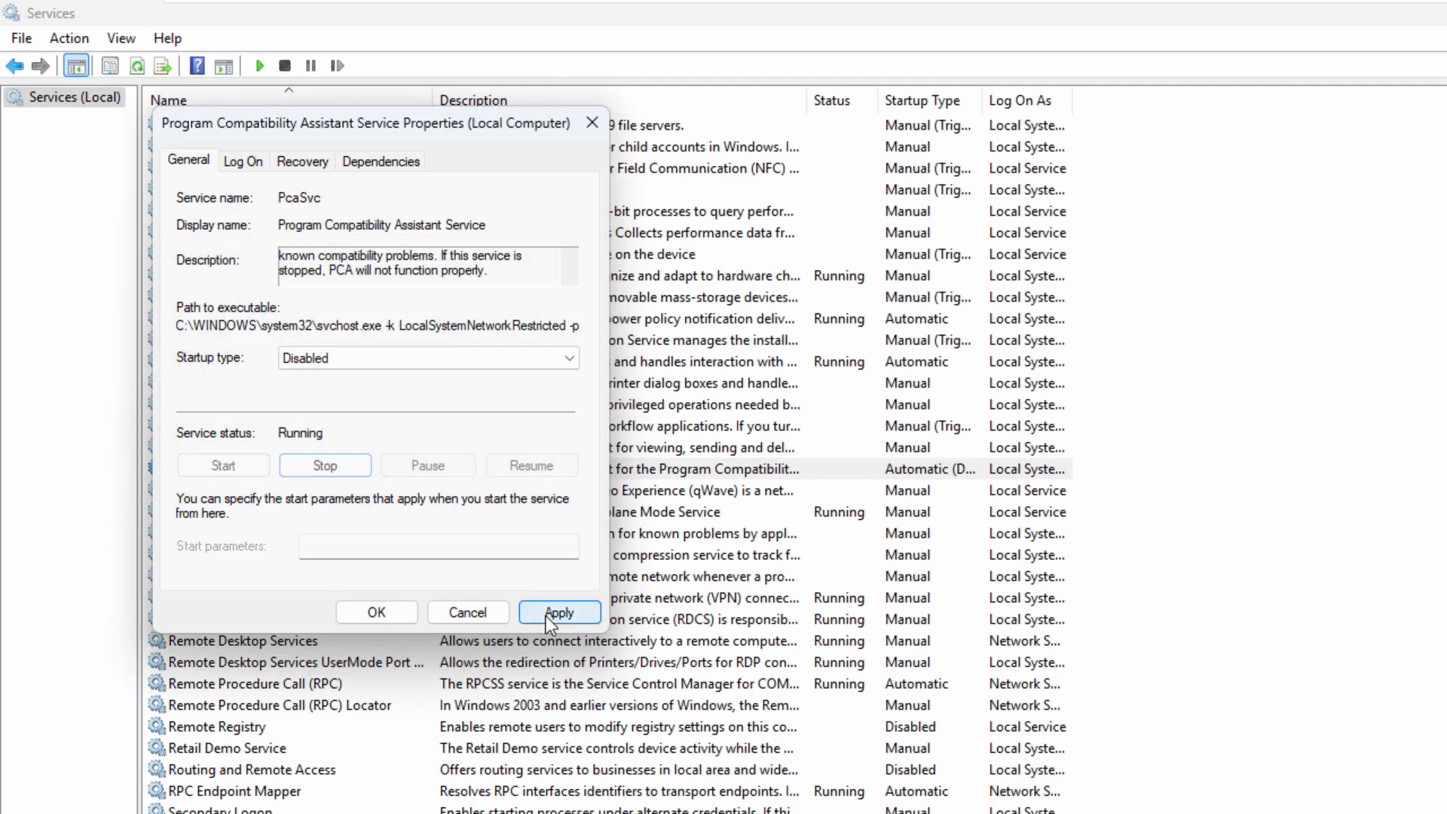
{"action": "left_click", "coordinate": [545, 612]}
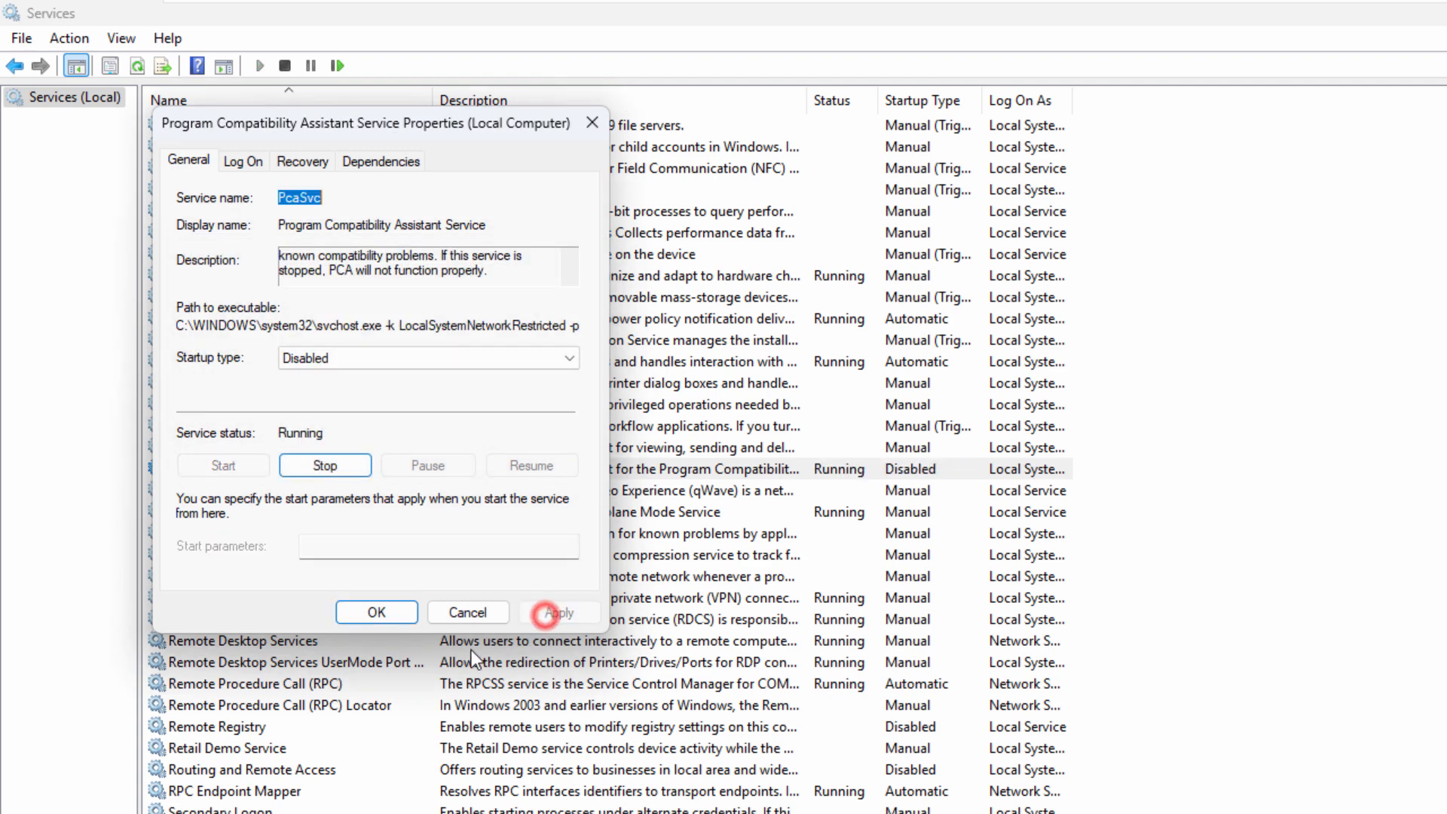
{"action": "left_click", "coordinate": [413, 616]}
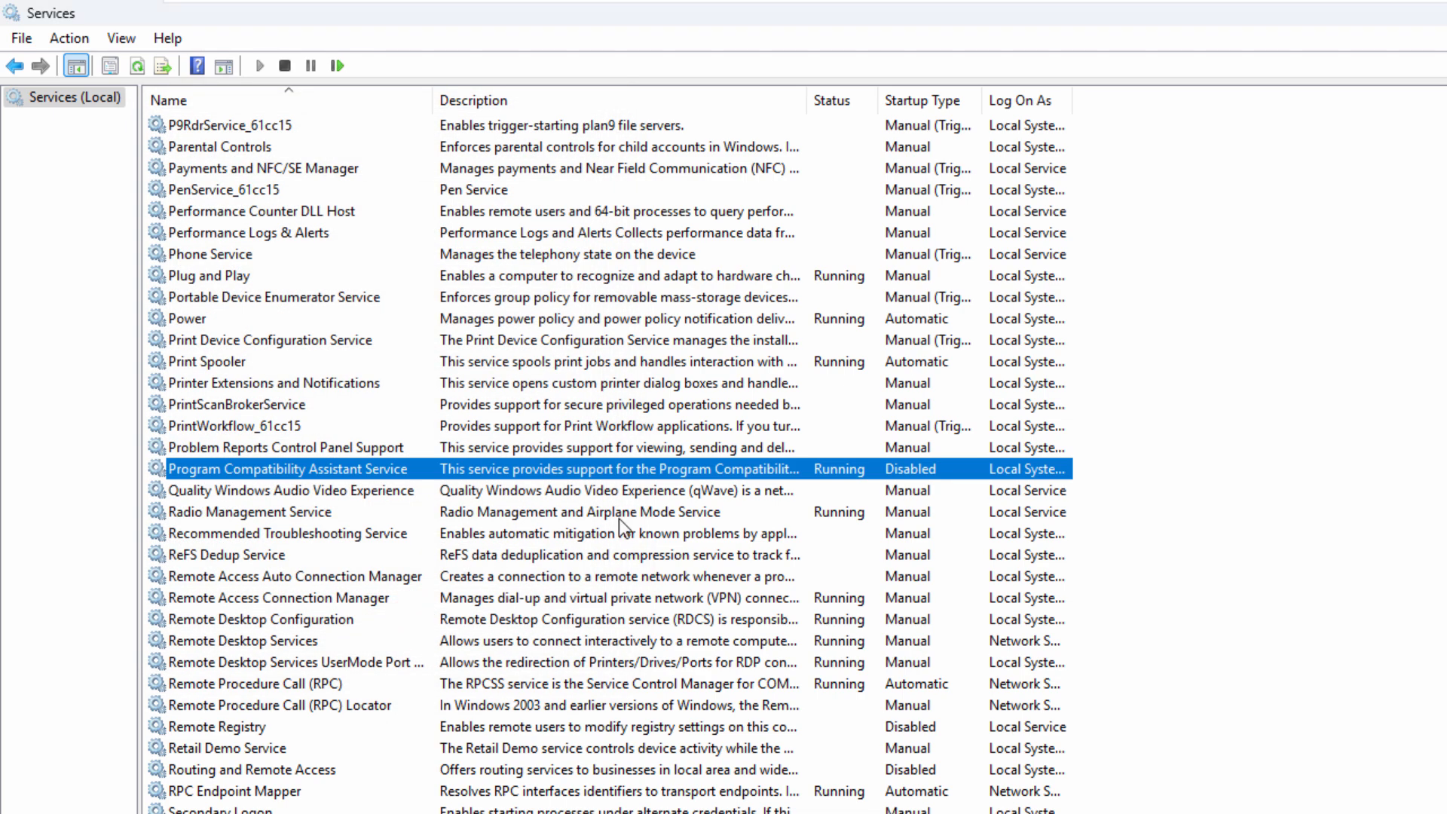
- Open the properties of the SysMain service and select its whole description text
{"action": "scroll", "coordinate": [623, 528], "scroll_direction": "down", "scroll_amount": 11}
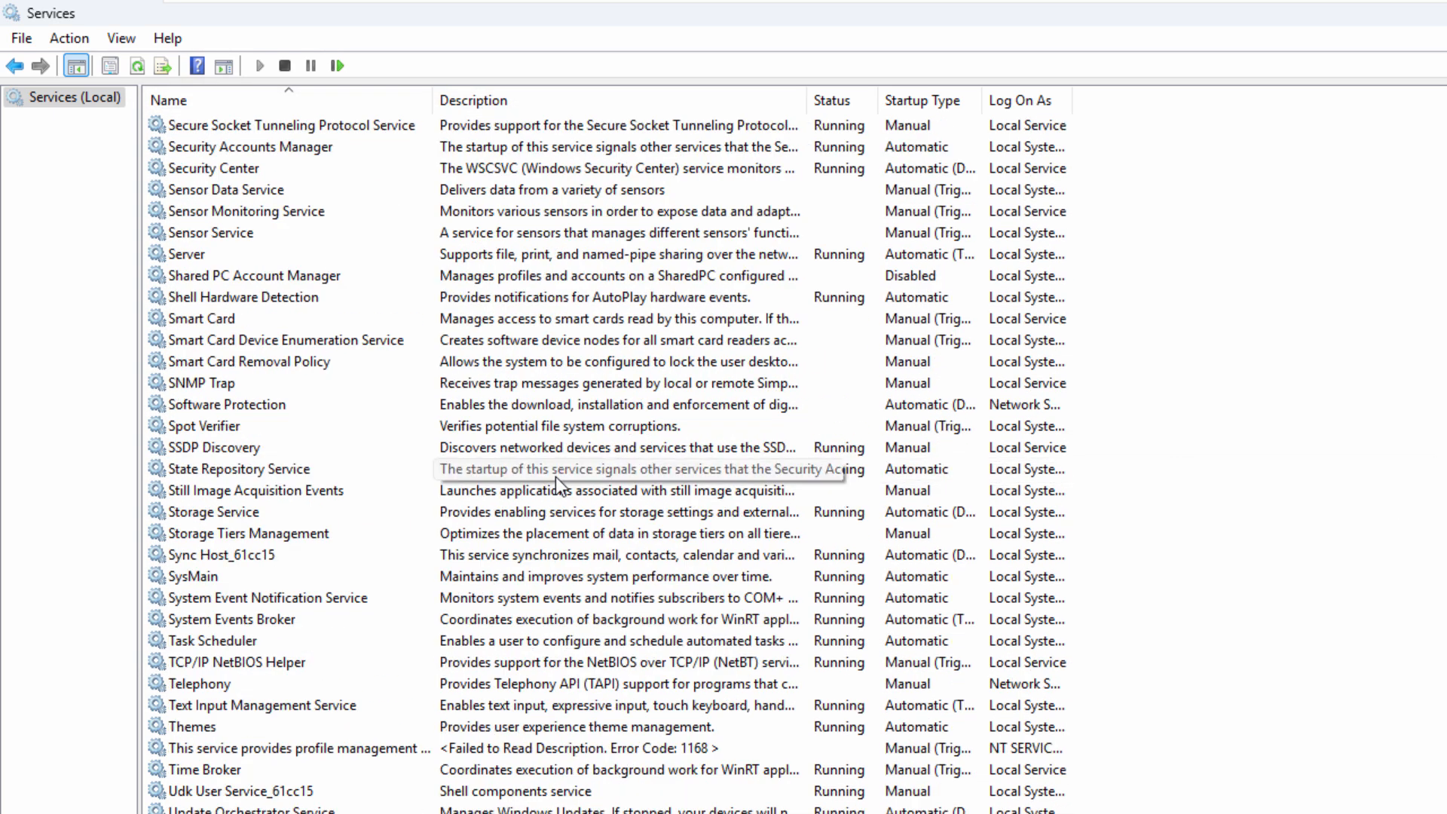
{"action": "scroll", "coordinate": [557, 483], "scroll_direction": "down", "scroll_amount": 4}
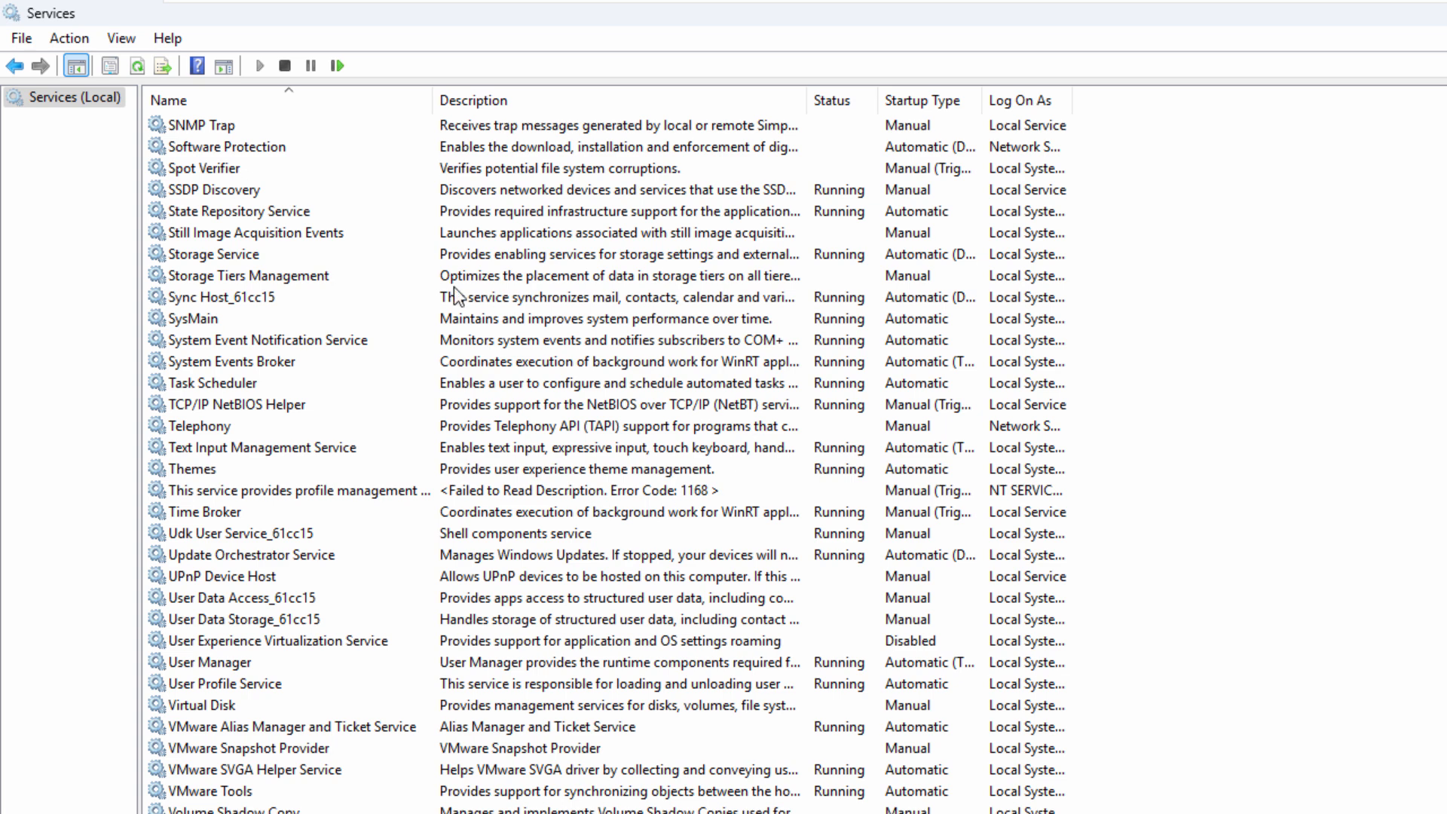
{"action": "left_click", "coordinate": [202, 318]}
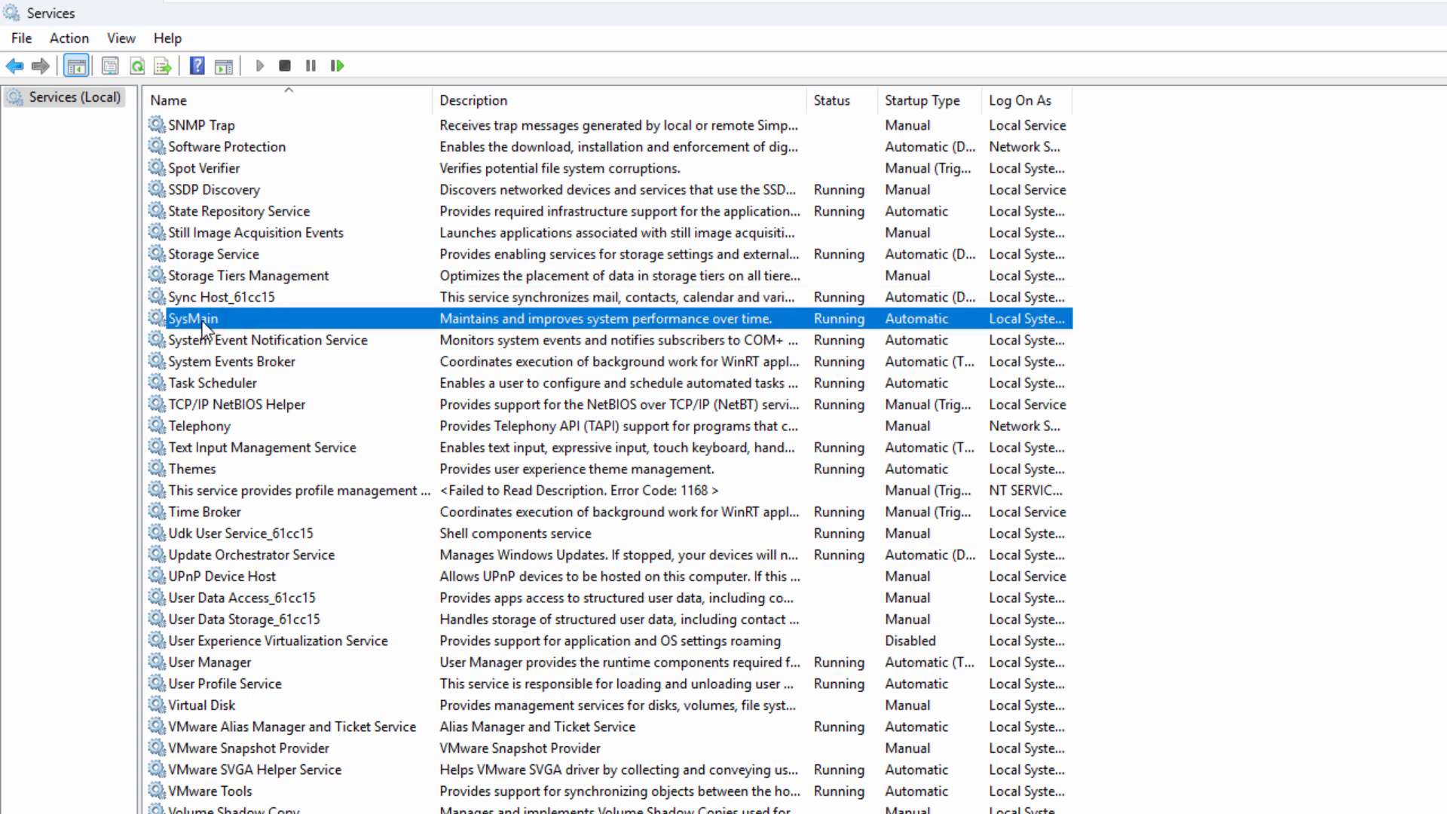
{"action": "right_click", "coordinate": [265, 320]}
{"action": "left_click", "coordinate": [332, 537]}
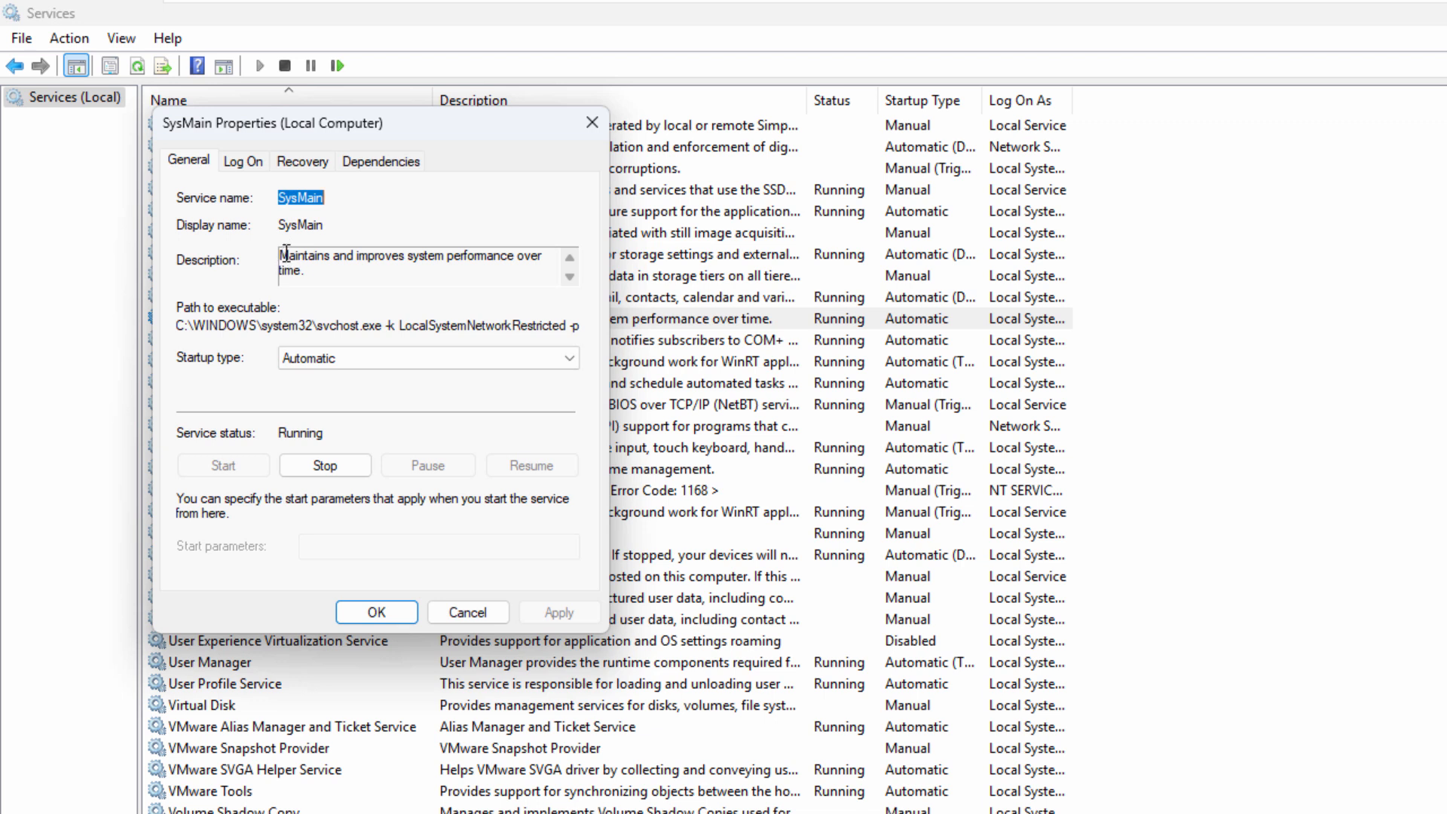
{"action": "left_click_drag", "start_coordinate": [280, 253], "coordinate": [420, 293]}
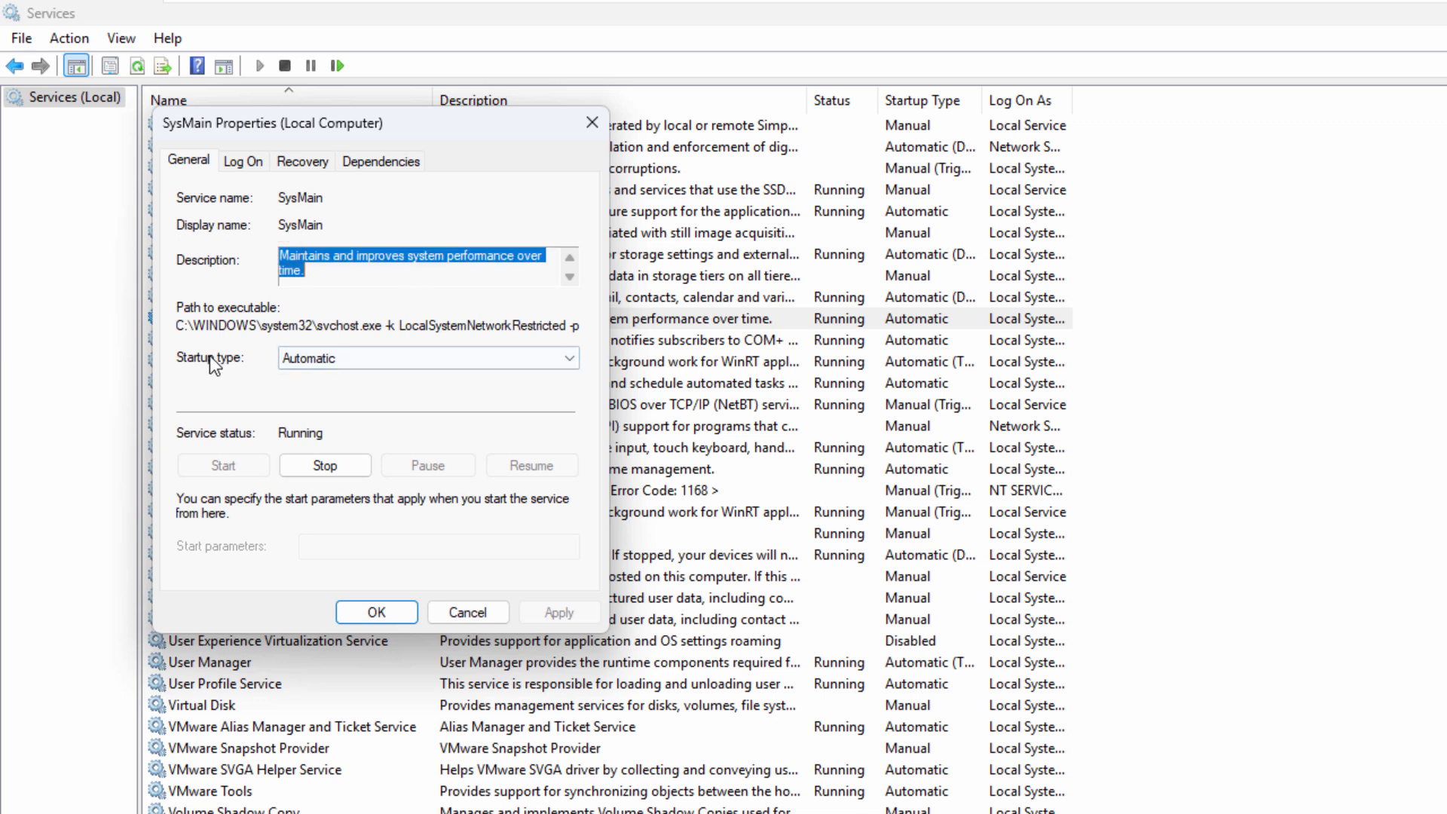
- Set SysMain's startup type to Disabled, stop the service, and apply the changes
{"action": "left_click", "coordinate": [416, 355]}
{"action": "left_click", "coordinate": [324, 417]}
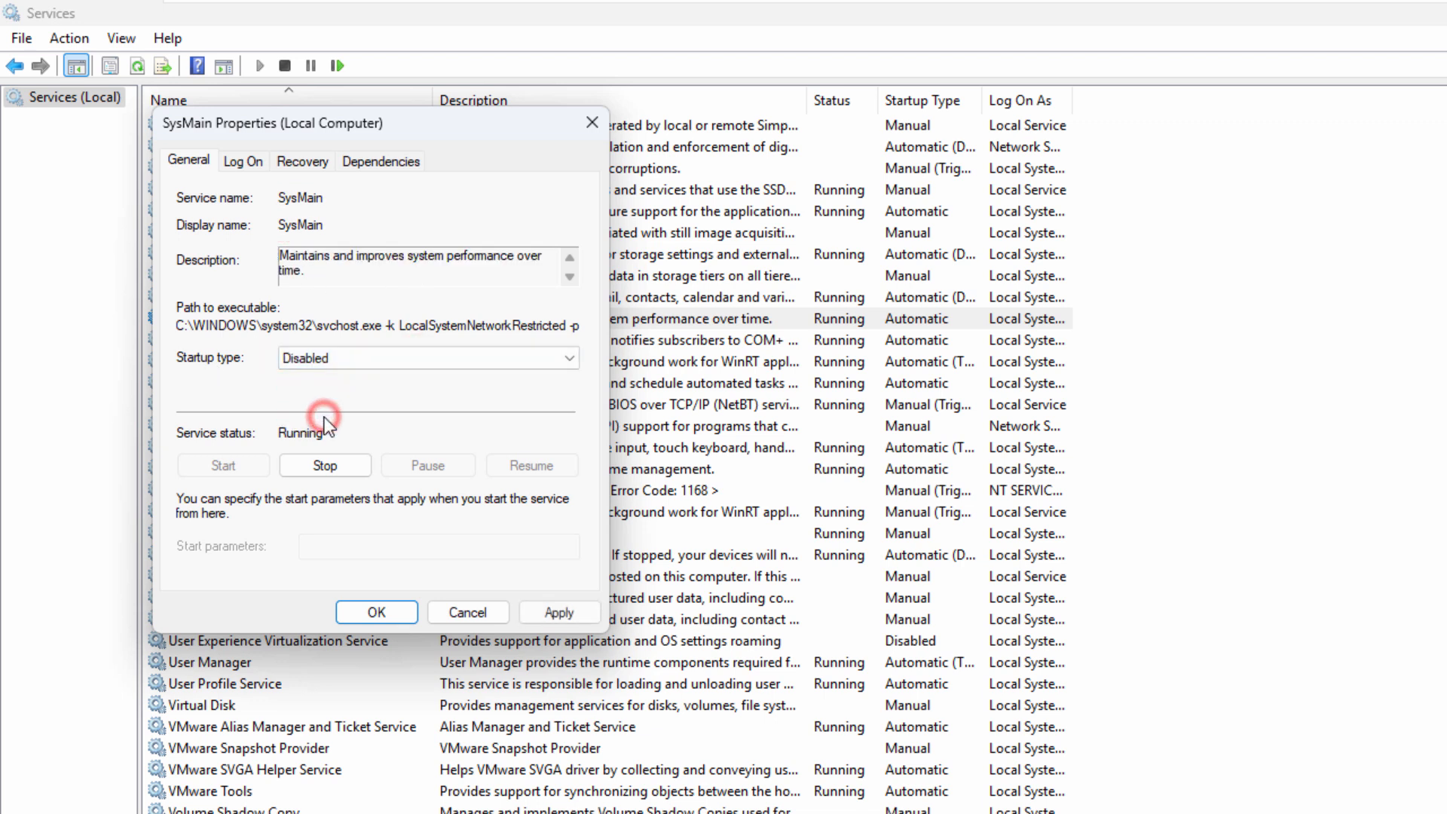
{"action": "left_click", "coordinate": [363, 462]}
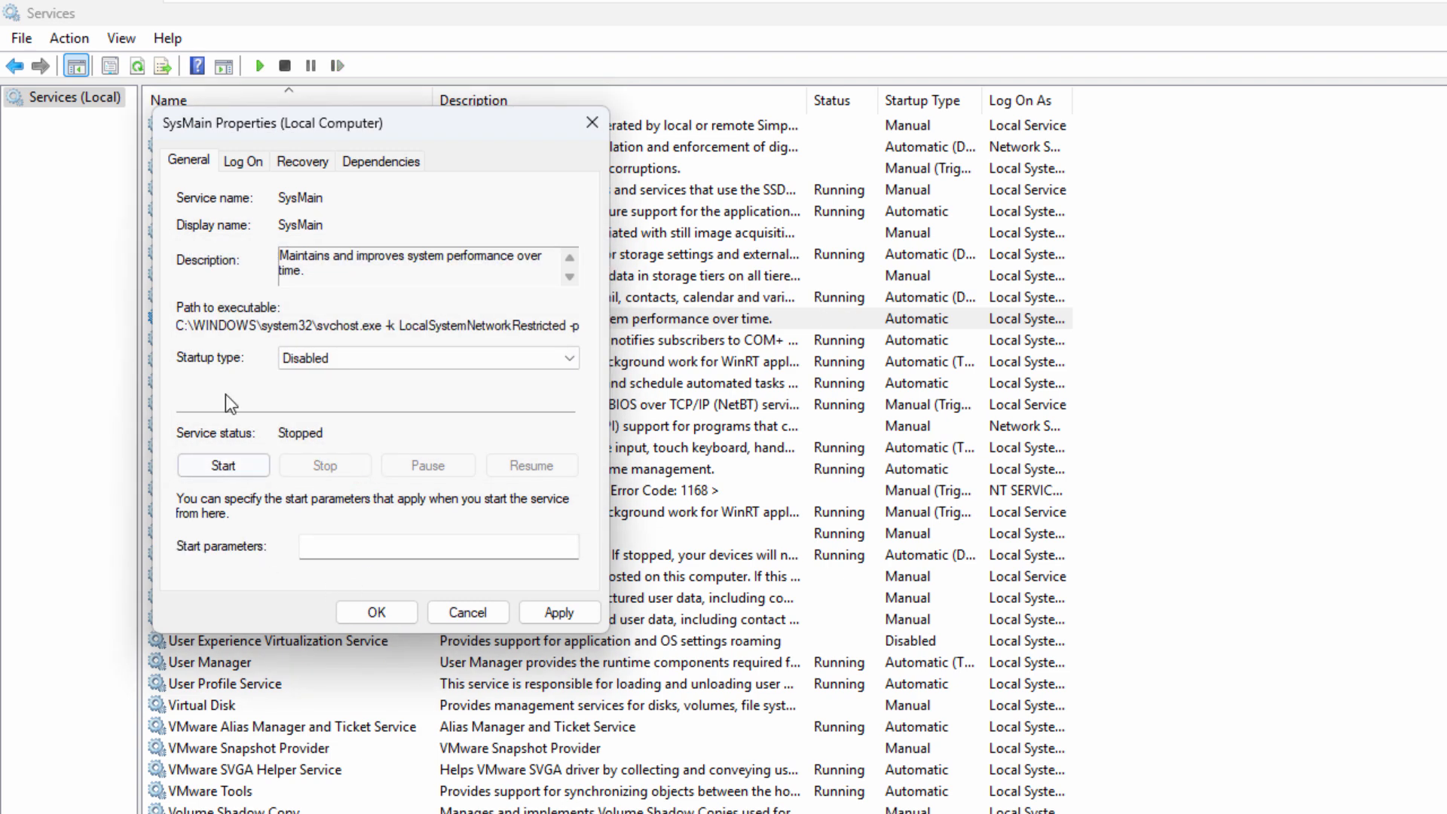
{"action": "left_click", "coordinate": [537, 603]}
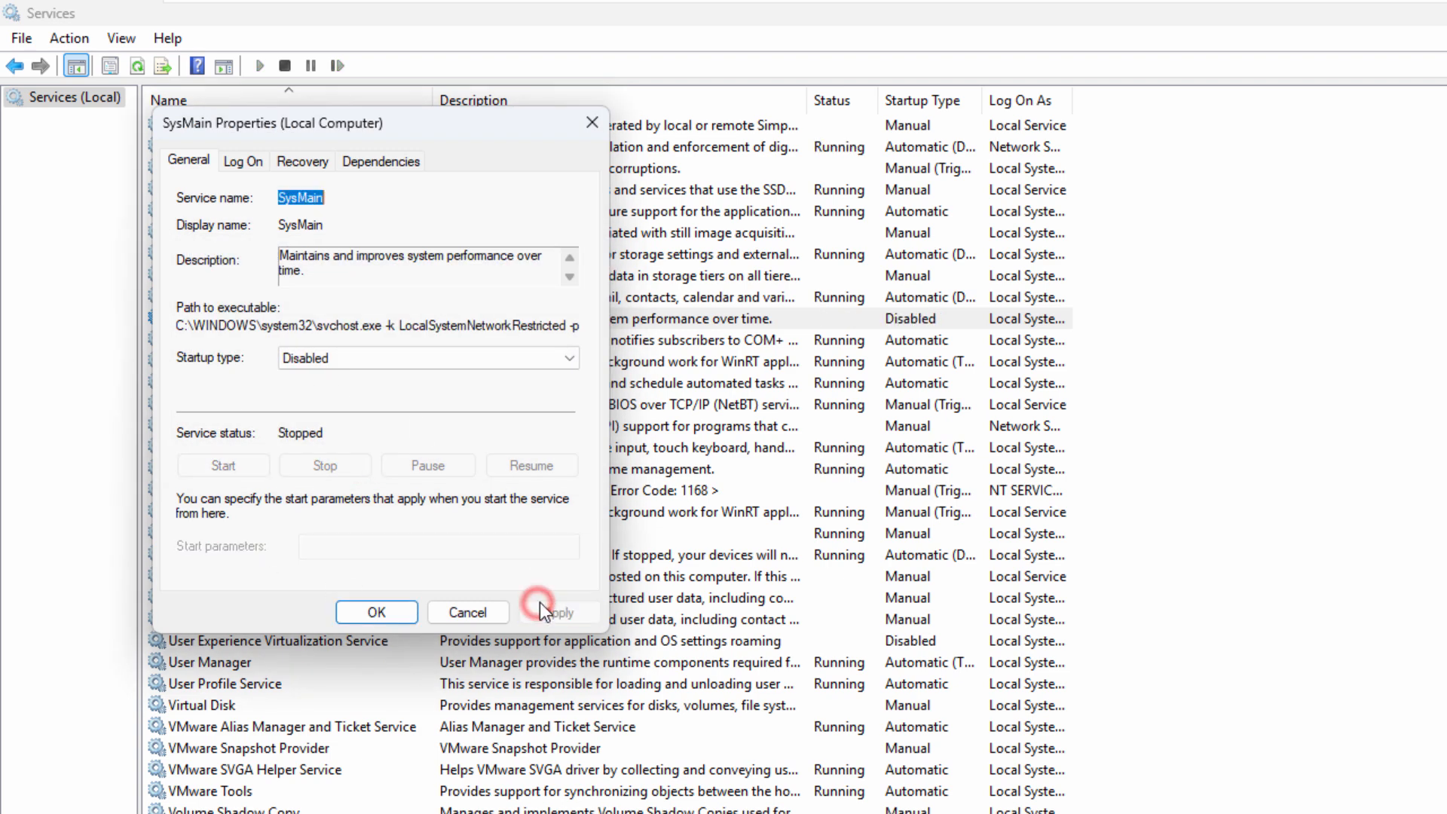
{"action": "left_click", "coordinate": [399, 611]}
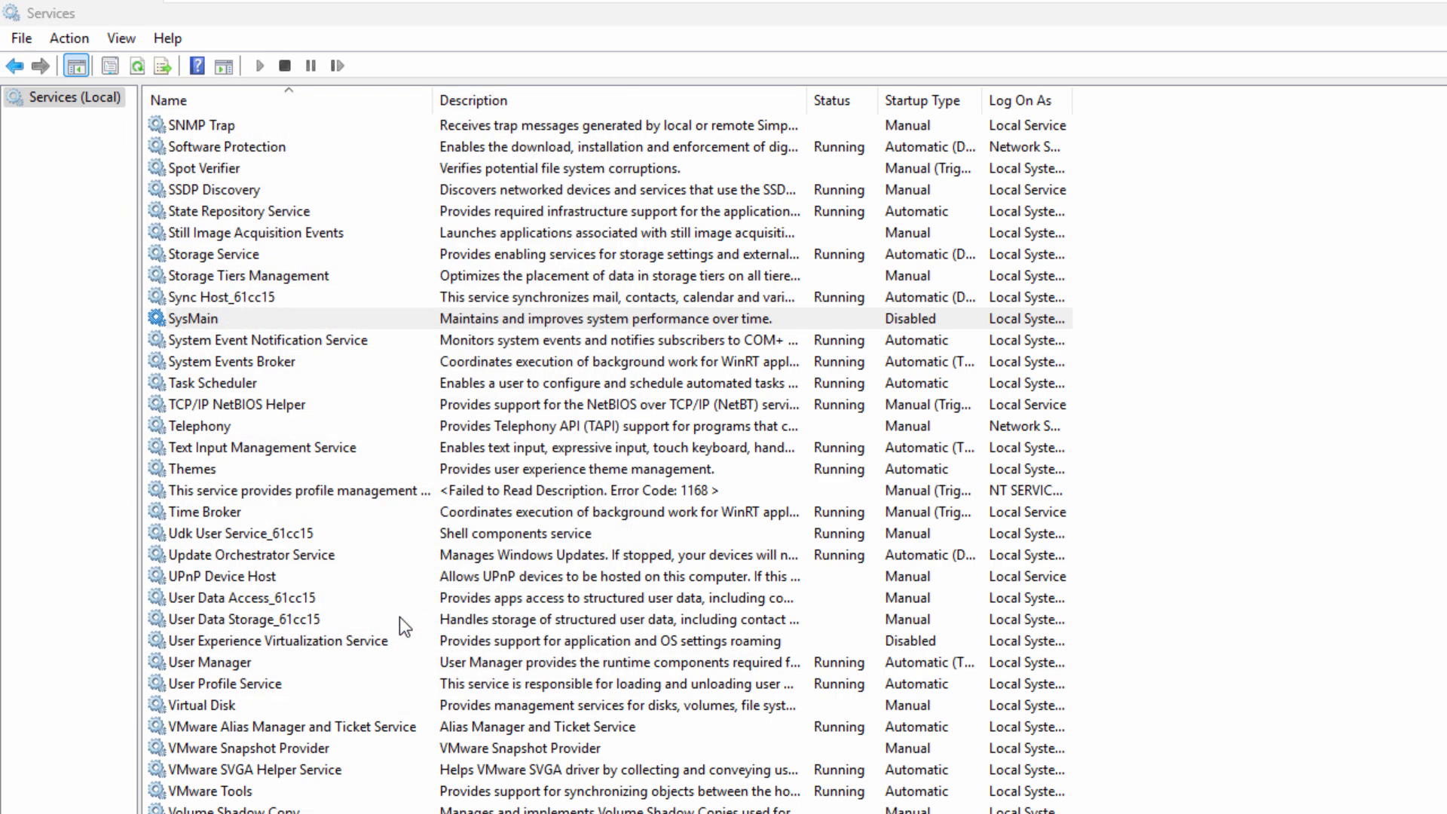
- Open the properties of the Windows Error Reporting Service and select its description text through to the end
{"action": "scroll", "coordinate": [540, 349], "scroll_direction": "down", "scroll_amount": 9}
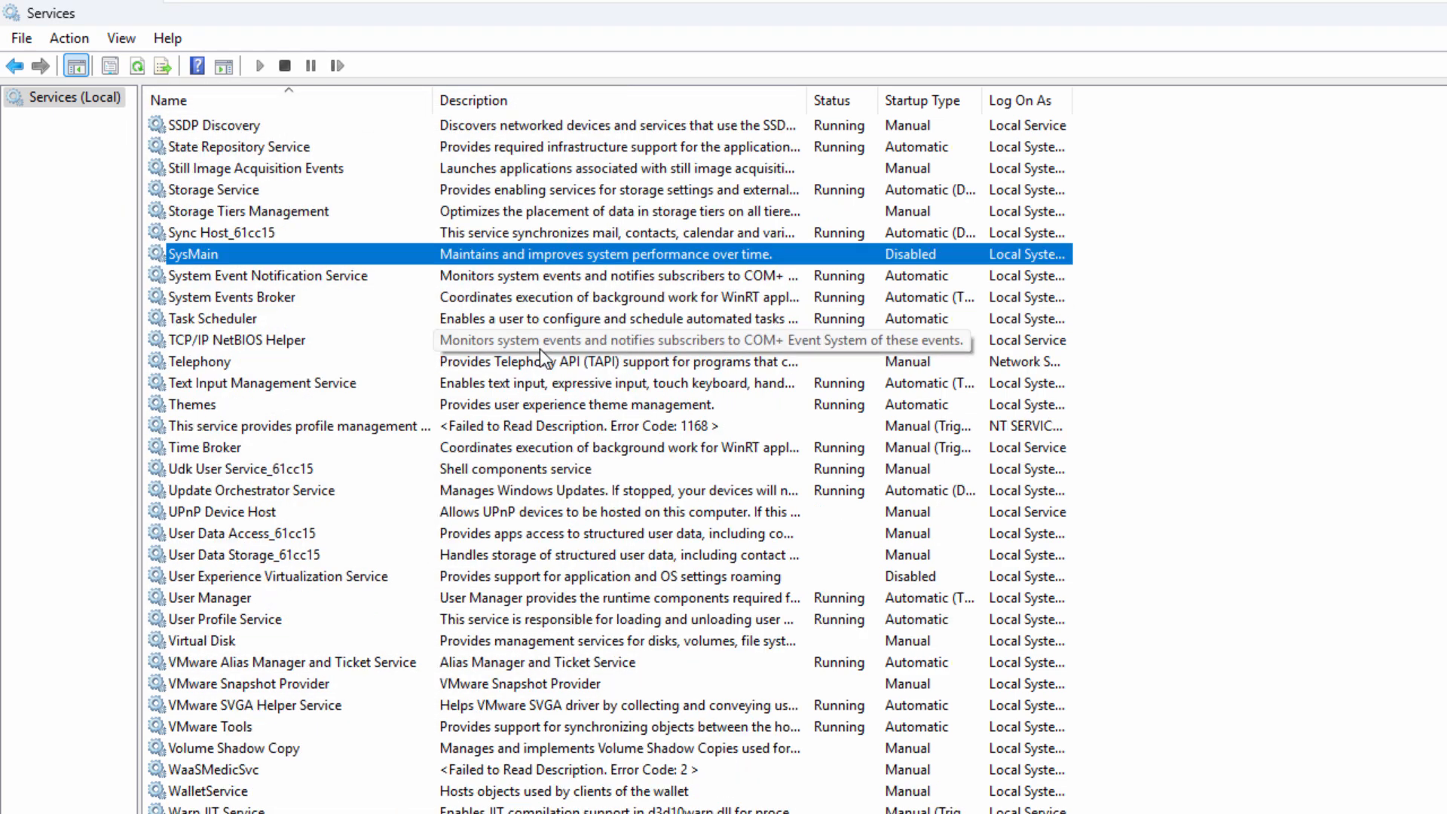
{"action": "scroll", "coordinate": [539, 350], "scroll_direction": "down", "scroll_amount": 4}
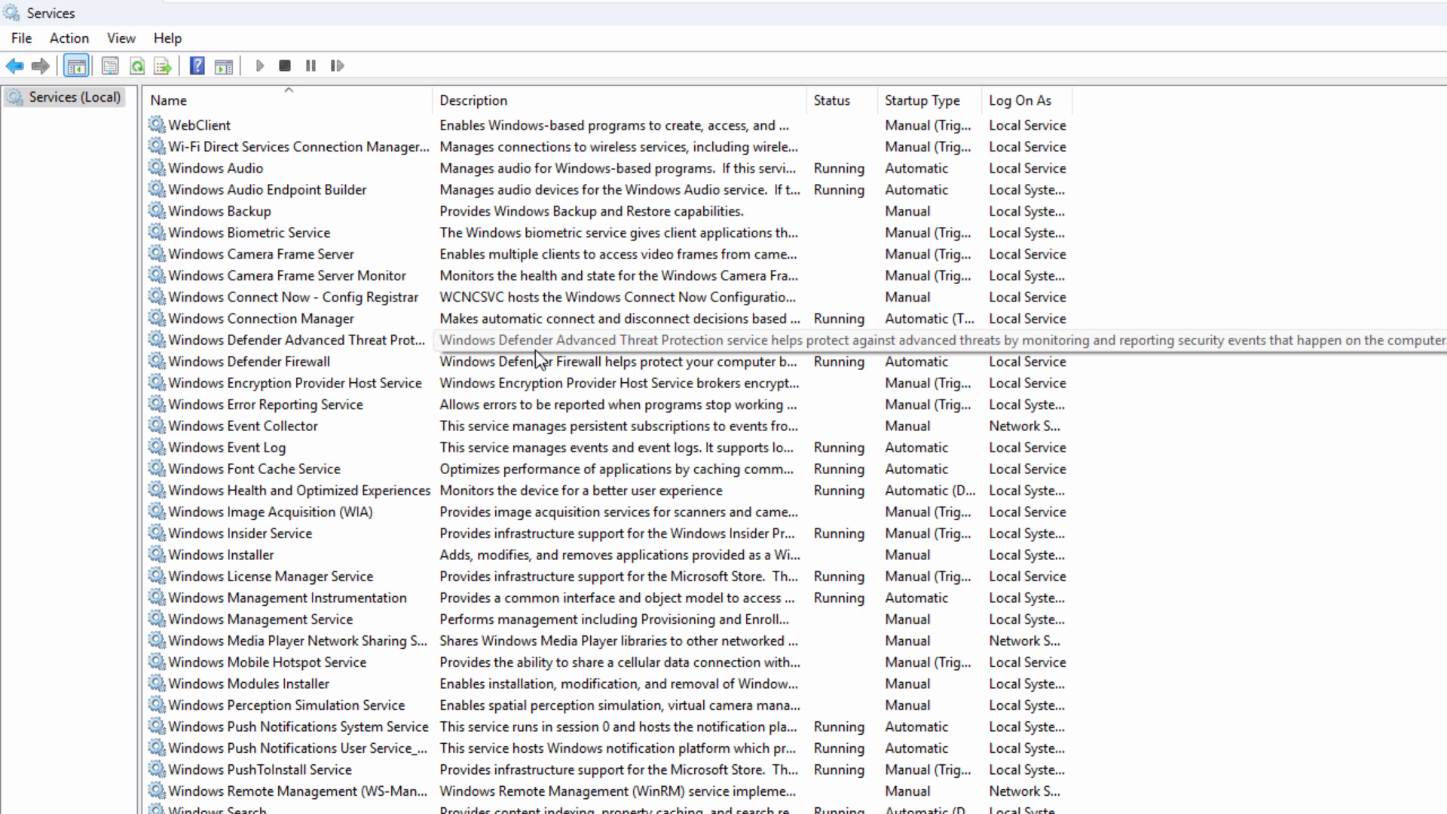
{"action": "left_click", "coordinate": [174, 410]}
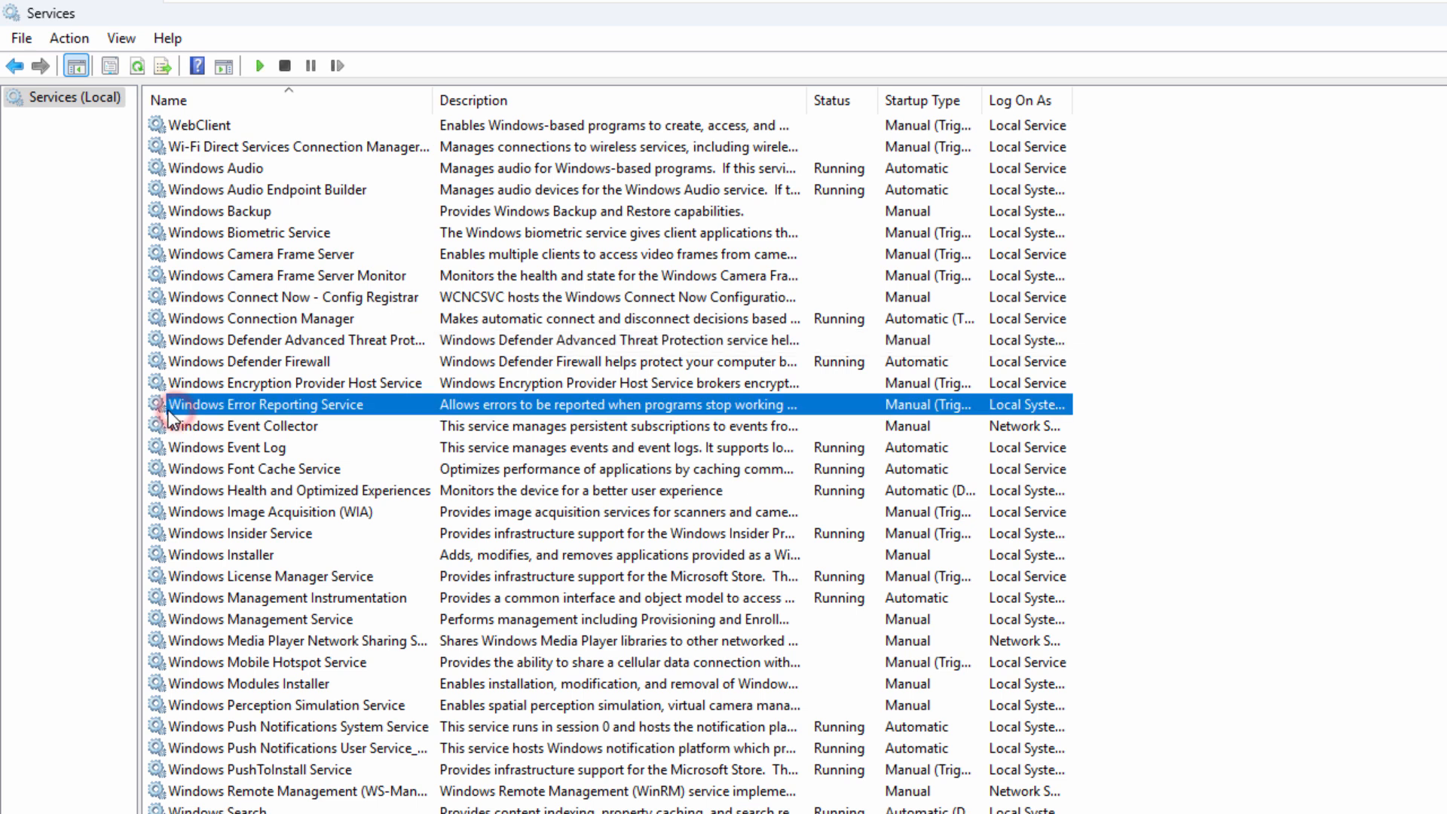
{"action": "right_click", "coordinate": [361, 408]}
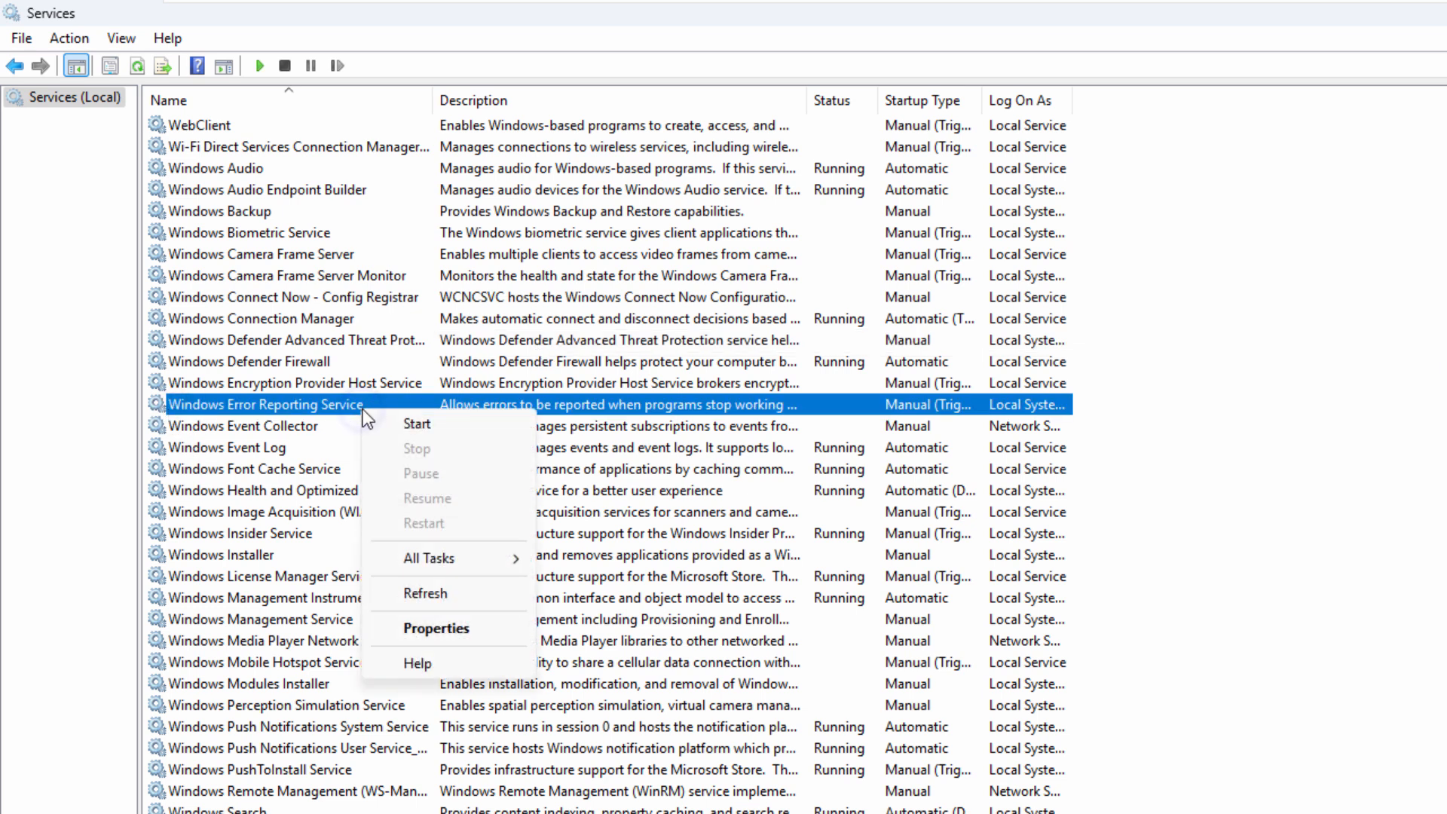
{"action": "left_click", "coordinate": [415, 632]}
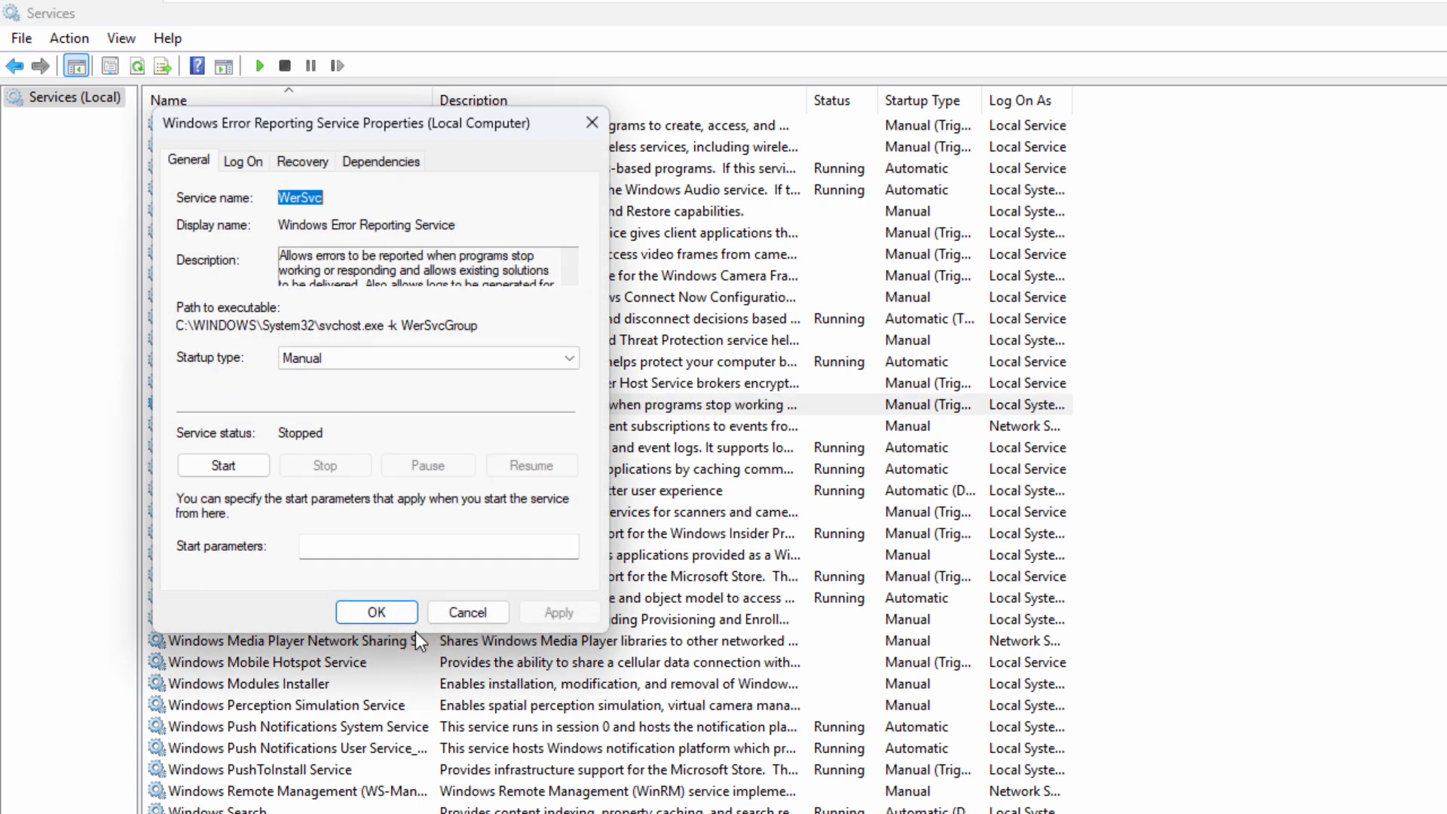
{"action": "left_click", "coordinate": [282, 254]}
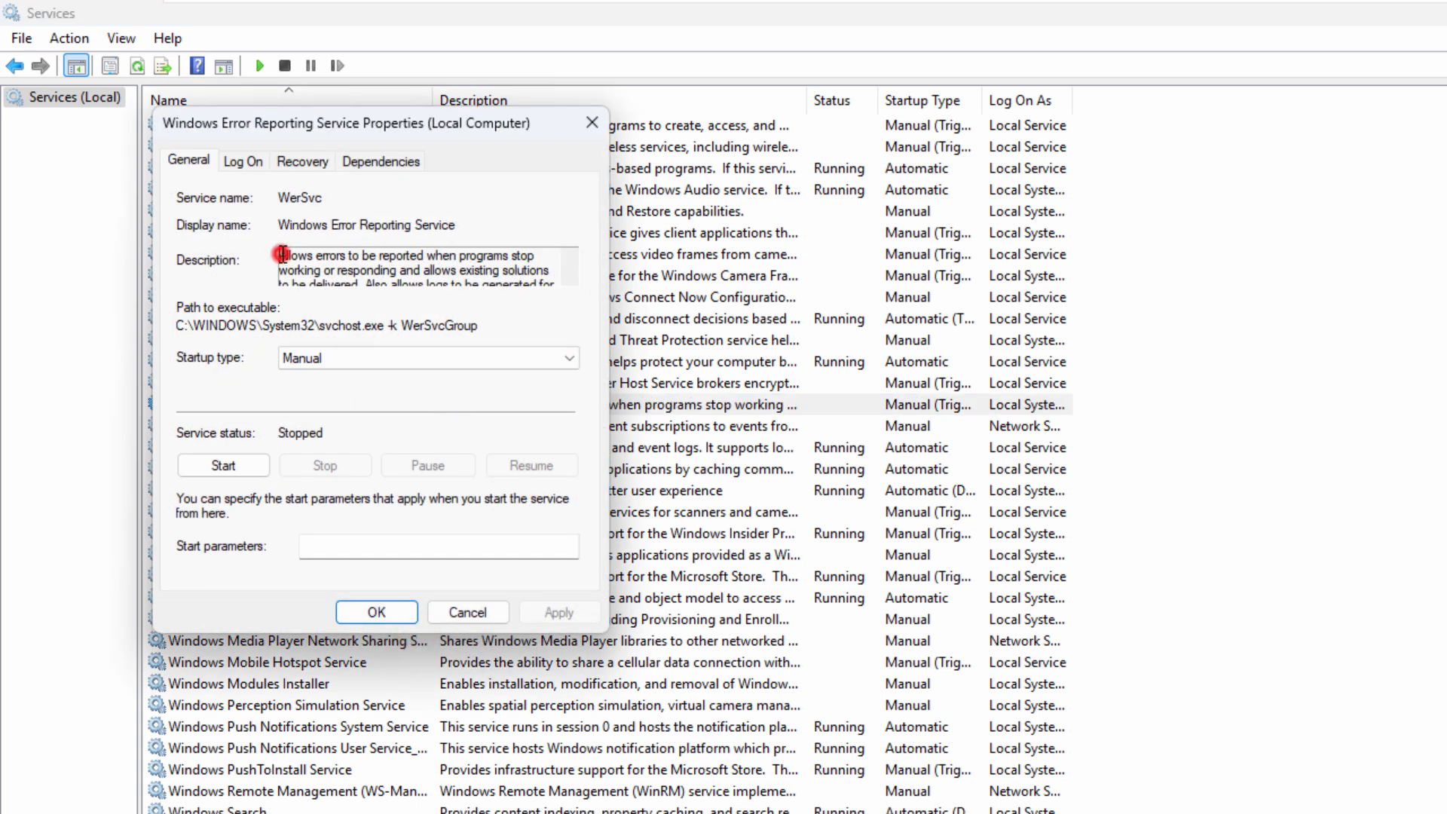
{"action": "left_click_drag", "start_coordinate": [281, 254], "coordinate": [528, 282]}
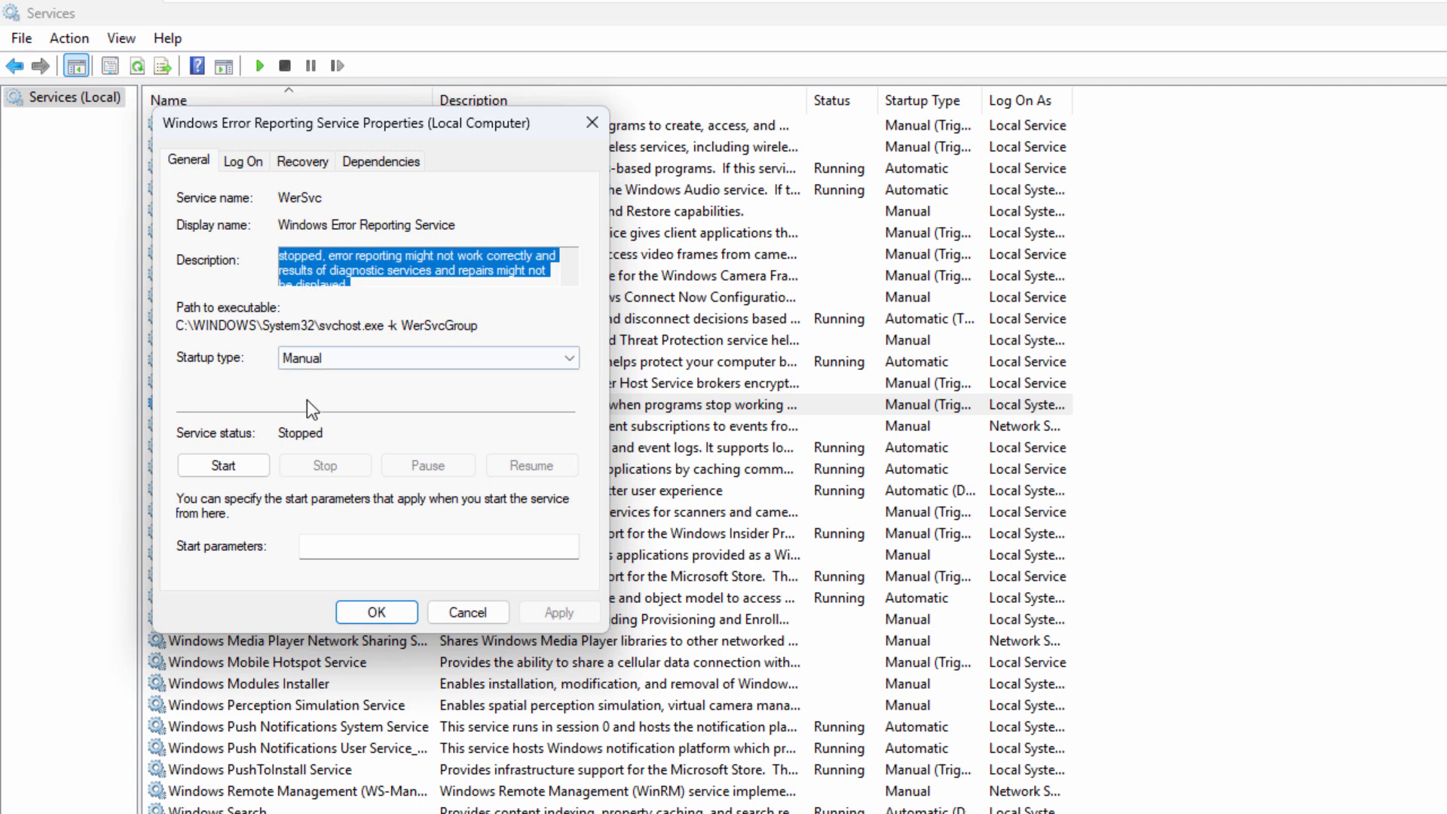
- Set the Windows Error Reporting Service's startup type to Disabled and apply the change
{"action": "left_click", "coordinate": [345, 357]}
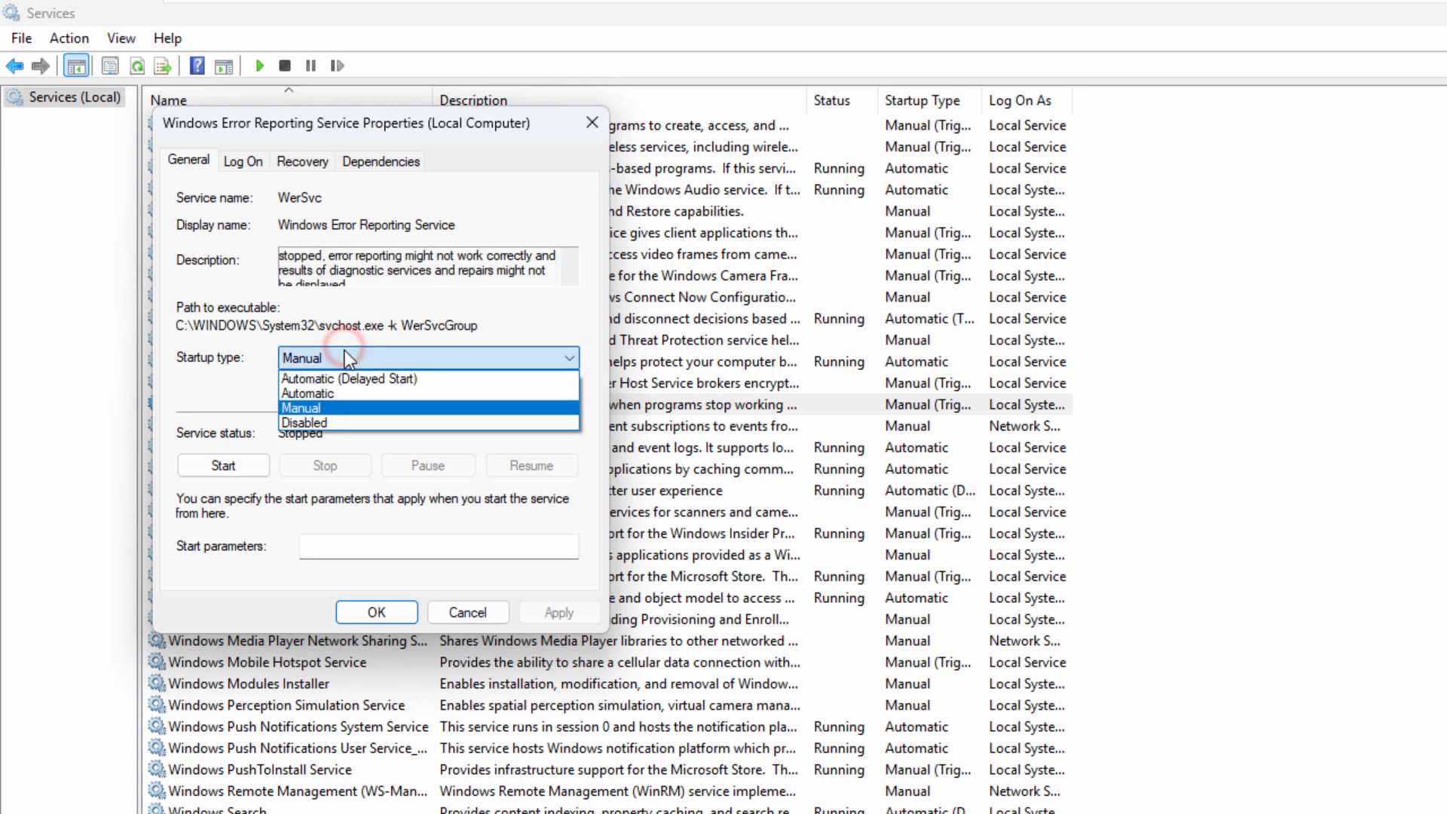
{"action": "left_click", "coordinate": [338, 422]}
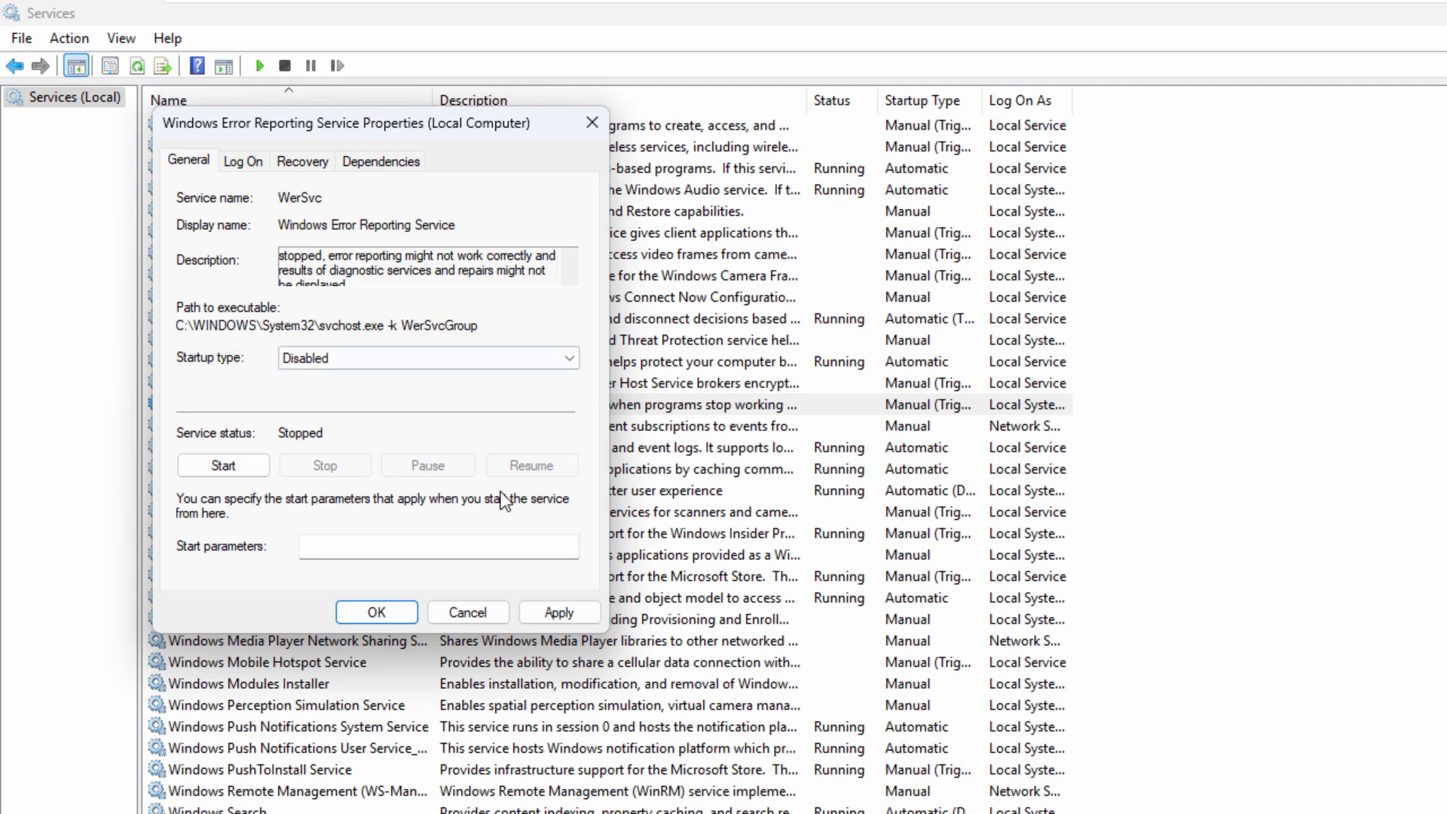
{"action": "left_click", "coordinate": [547, 614]}
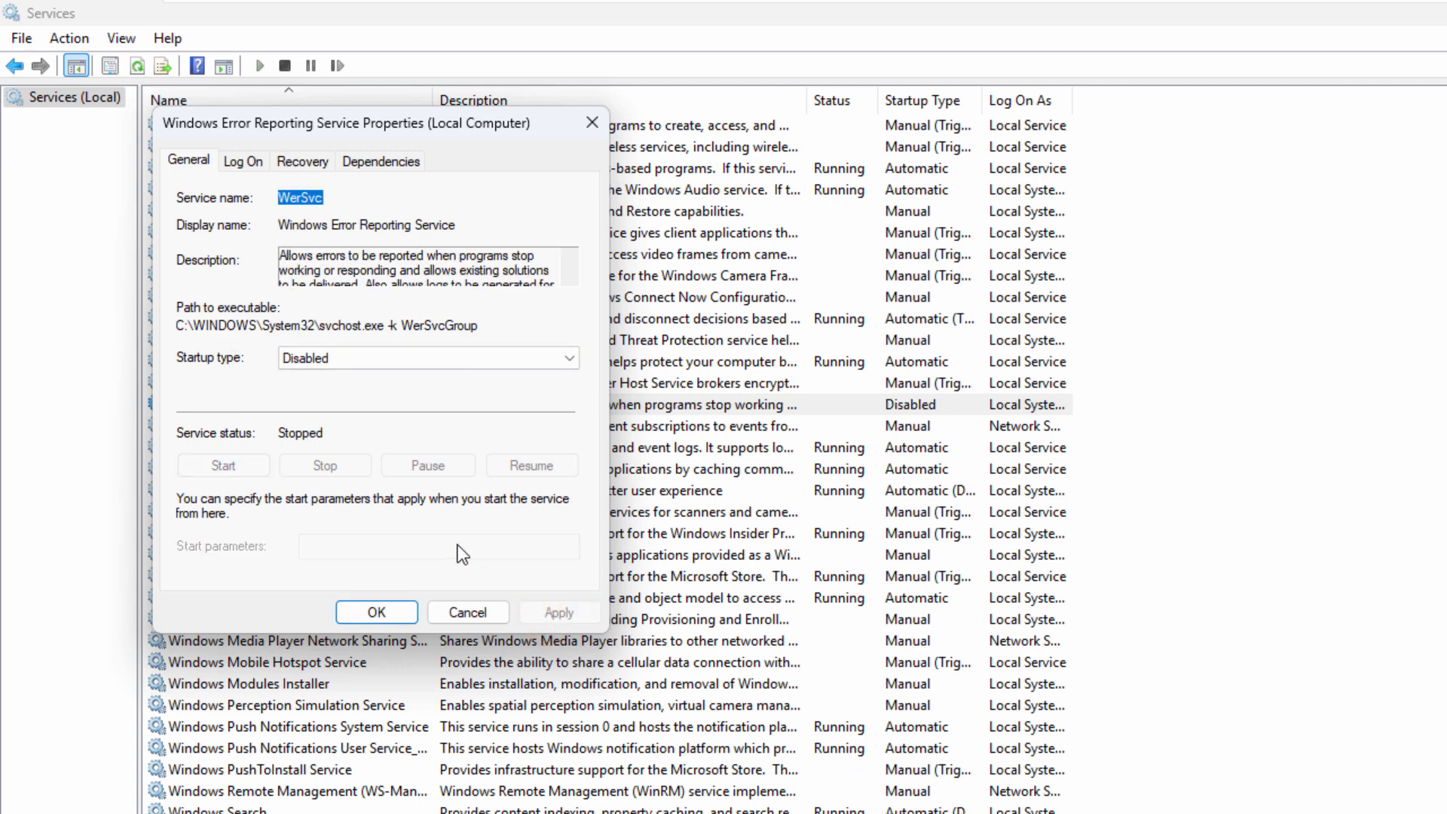
{"action": "left_click", "coordinate": [369, 614]}
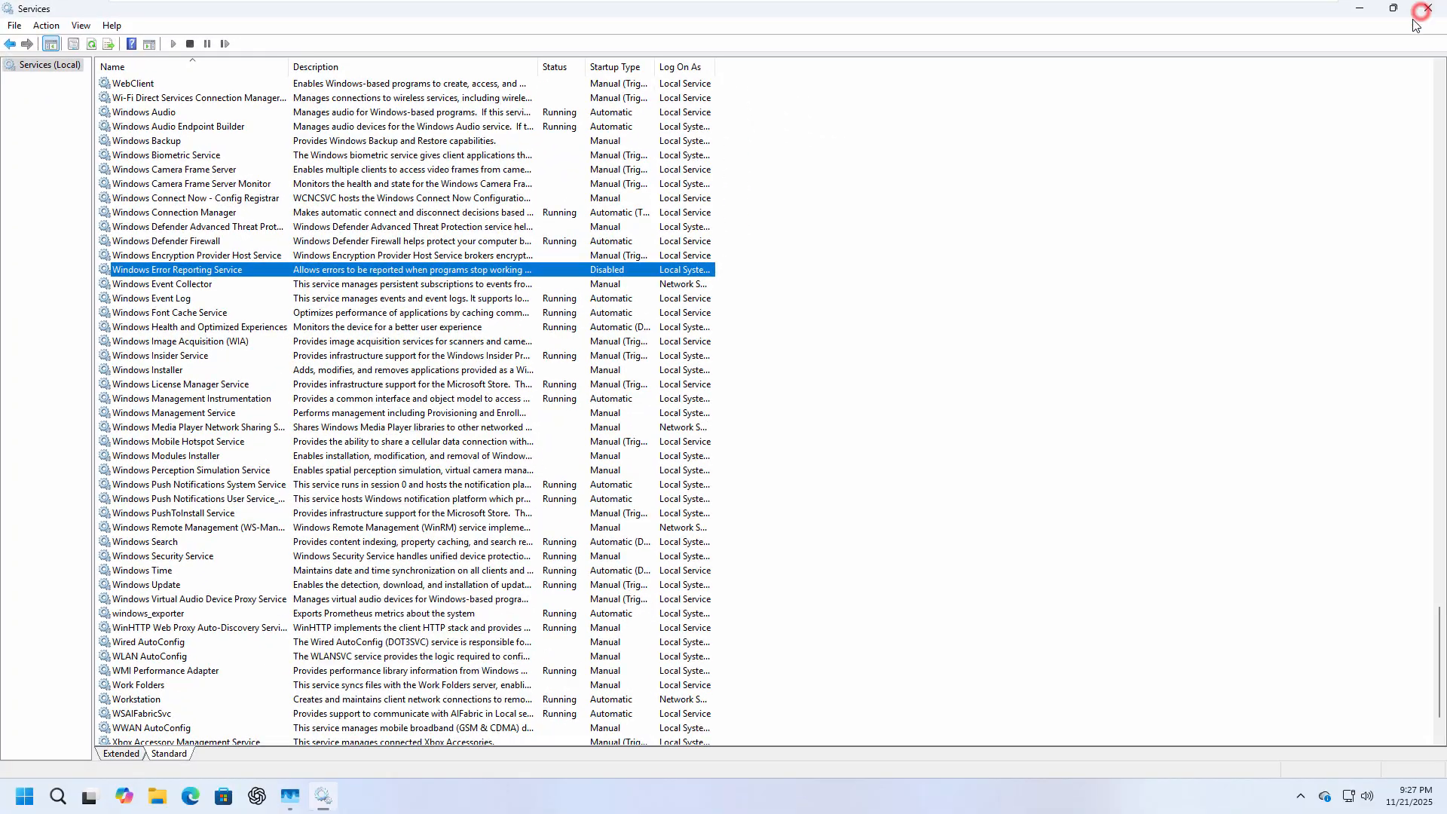
- Close the Services window and restart the computer
{"action": "left_click", "coordinate": [1429, 11]}
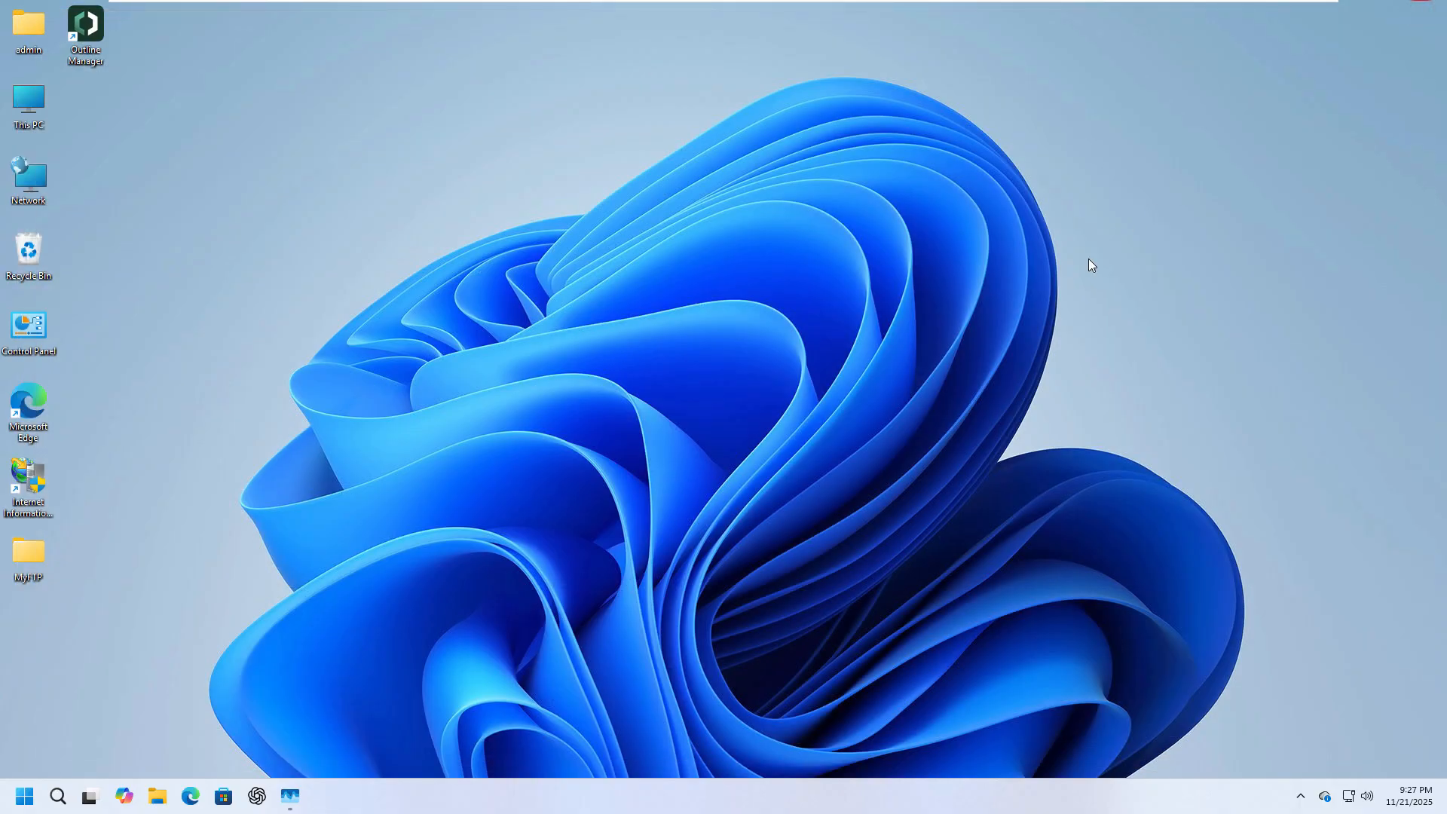
{"action": "left_click", "coordinate": [24, 795]}
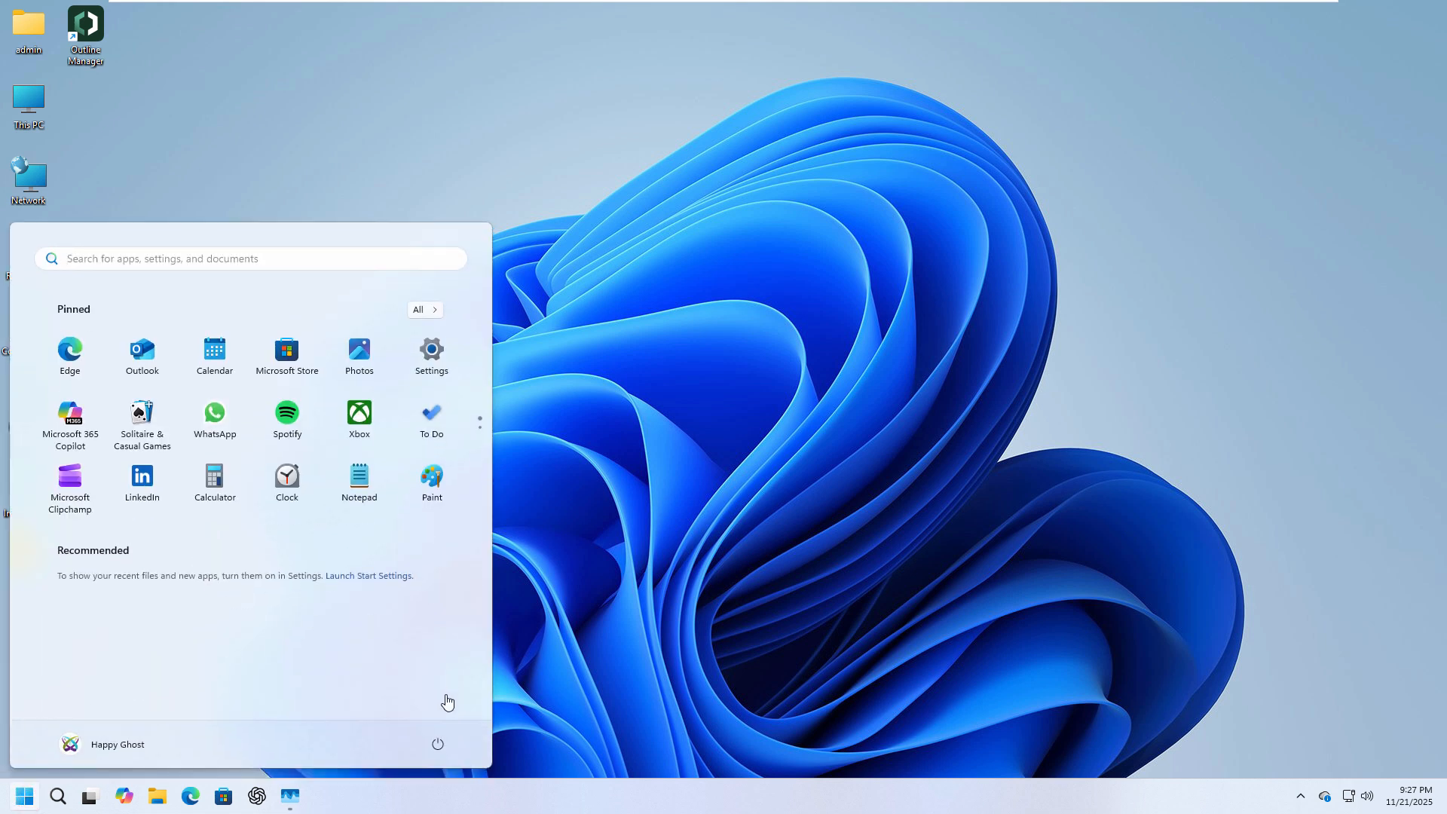
{"action": "left_click", "coordinate": [437, 743]}
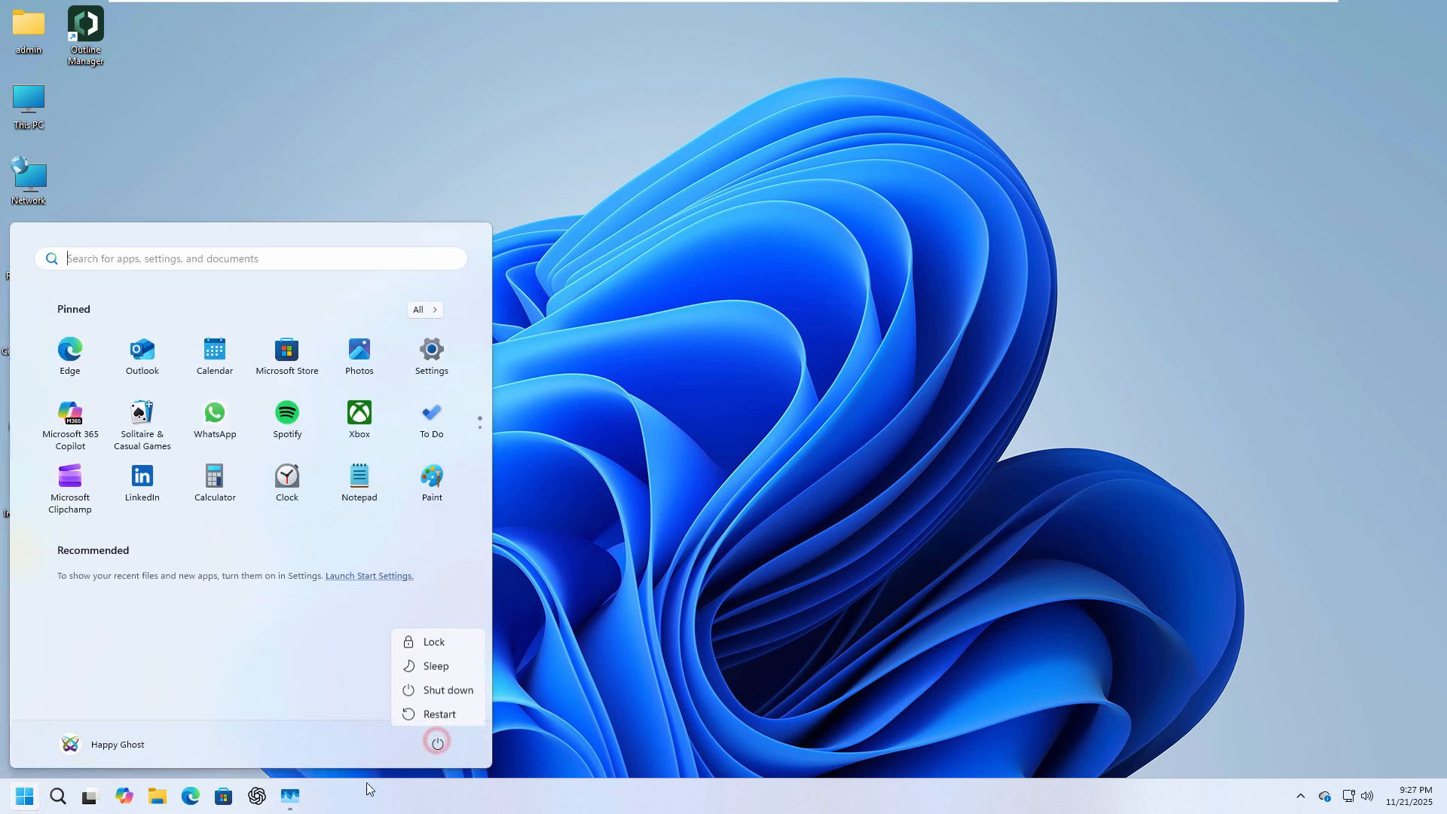
{"action": "left_click", "coordinate": [443, 713]}
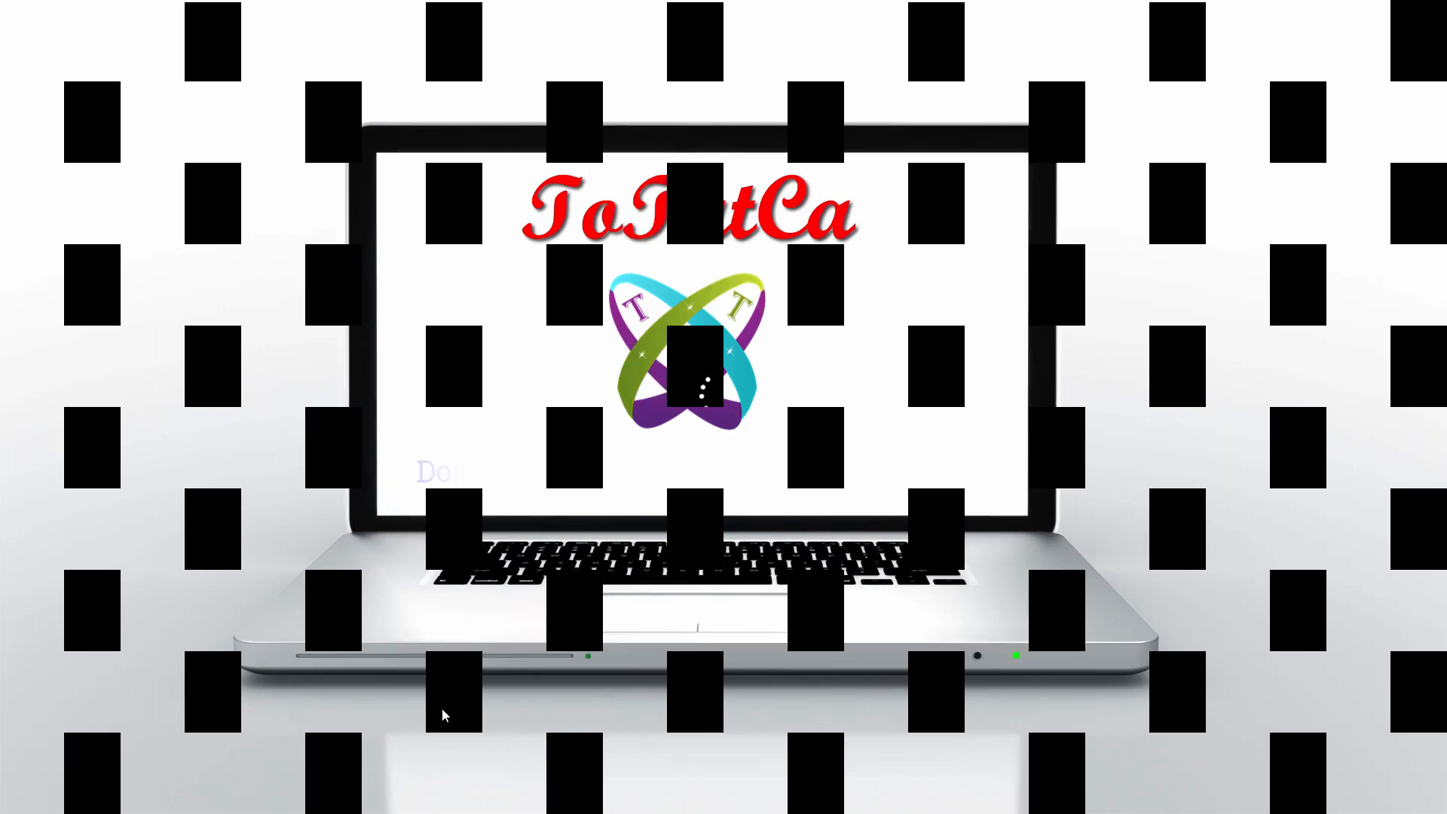